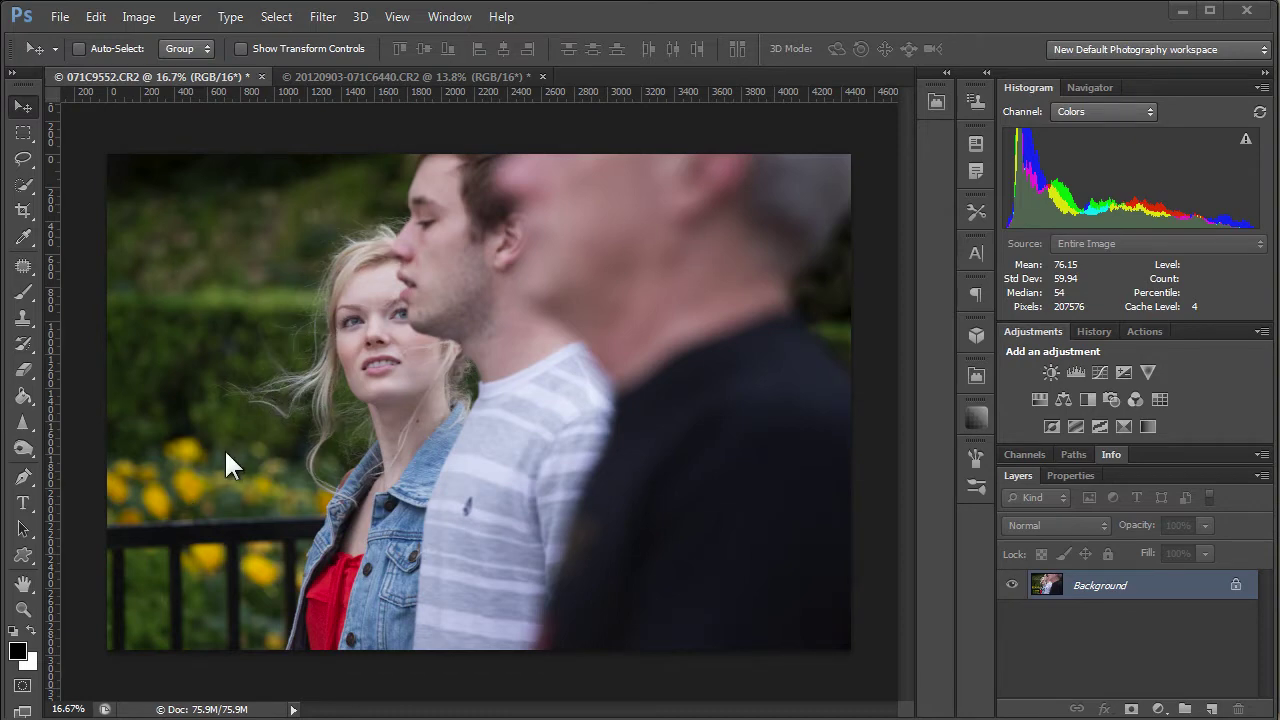
Set the foreground color to bright green #03ff0f.
{"action": "left_click", "coordinate": [16, 650]}
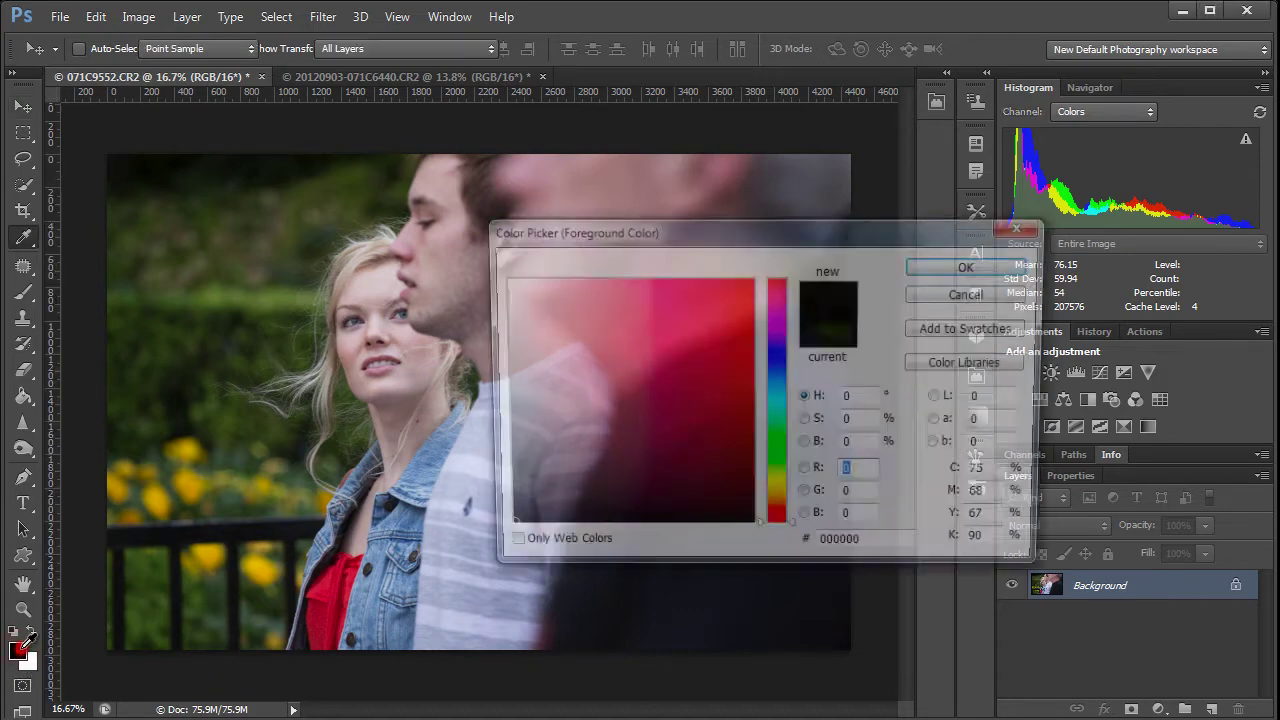
{"action": "left_click", "coordinate": [781, 460]}
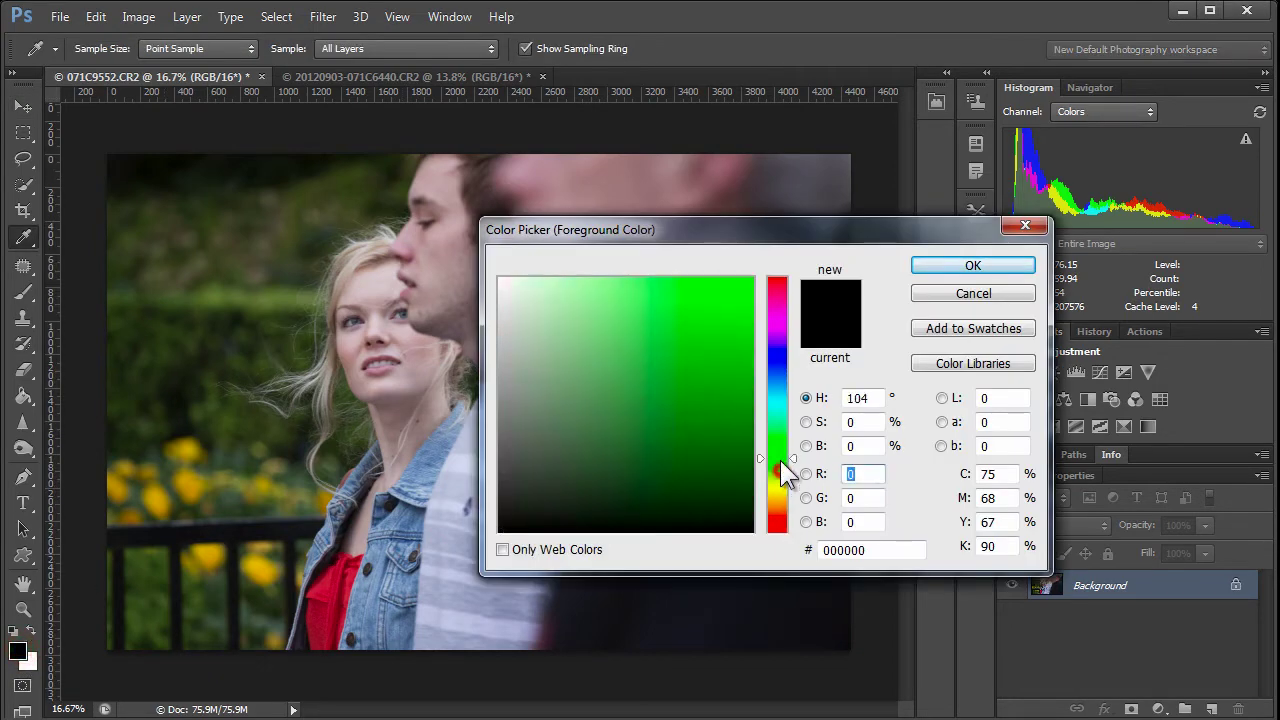
{"action": "left_click_drag", "start_coordinate": [781, 461], "coordinate": [781, 445]}
{"action": "left_click_drag", "start_coordinate": [723, 400], "coordinate": [750, 279]}
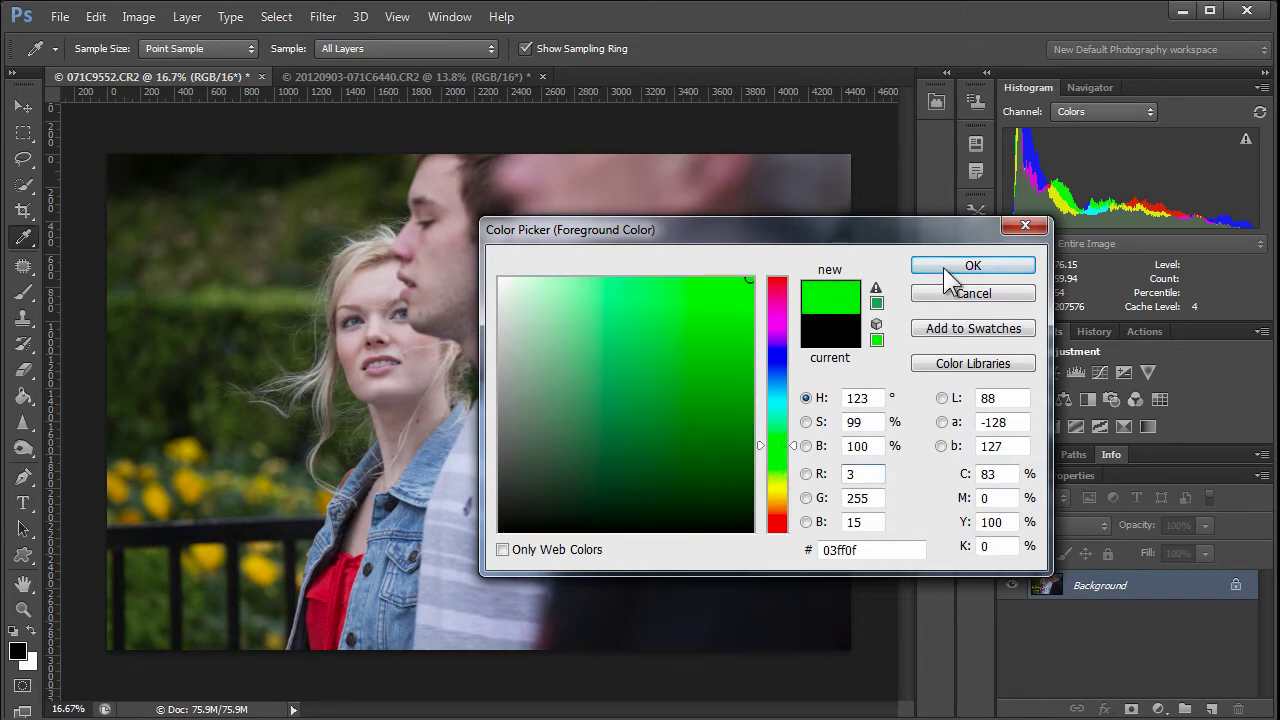
{"action": "left_click", "coordinate": [943, 267]}
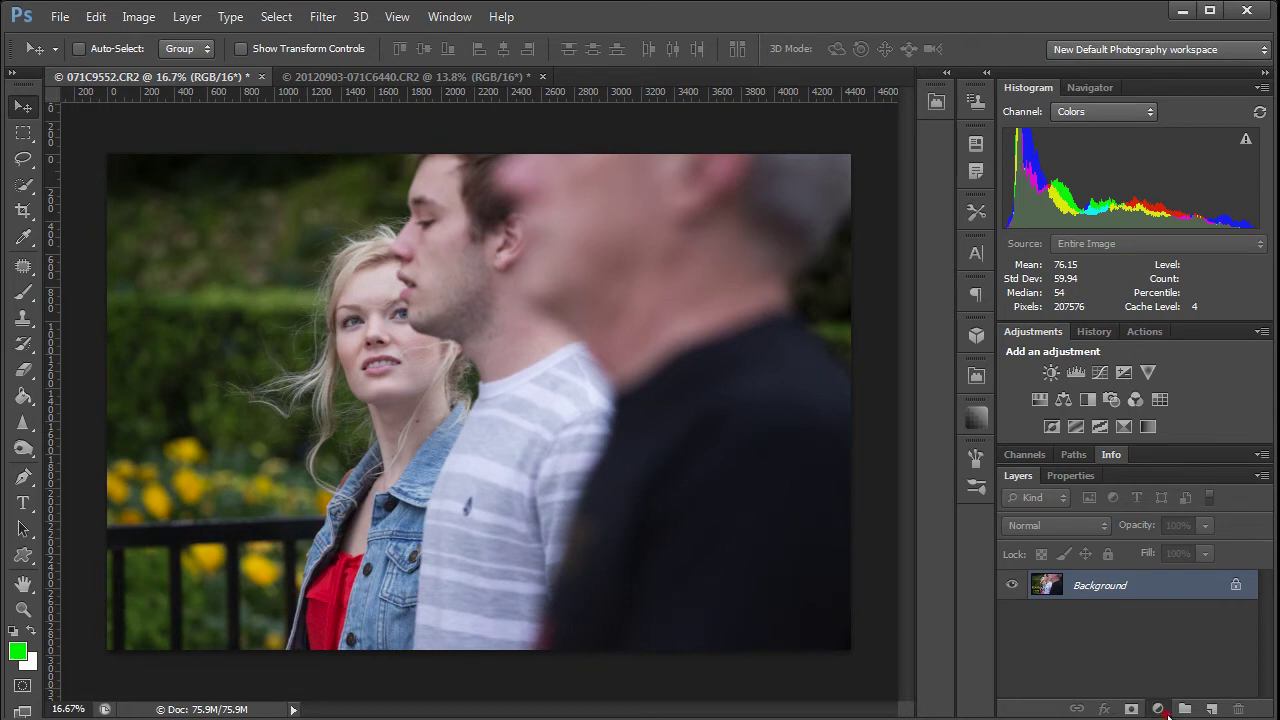
Add a Gradient Map adjustment layer above the Background, using the green-to-white gradient, and return to the layer list.
{"action": "left_click", "coordinate": [1158, 709]}
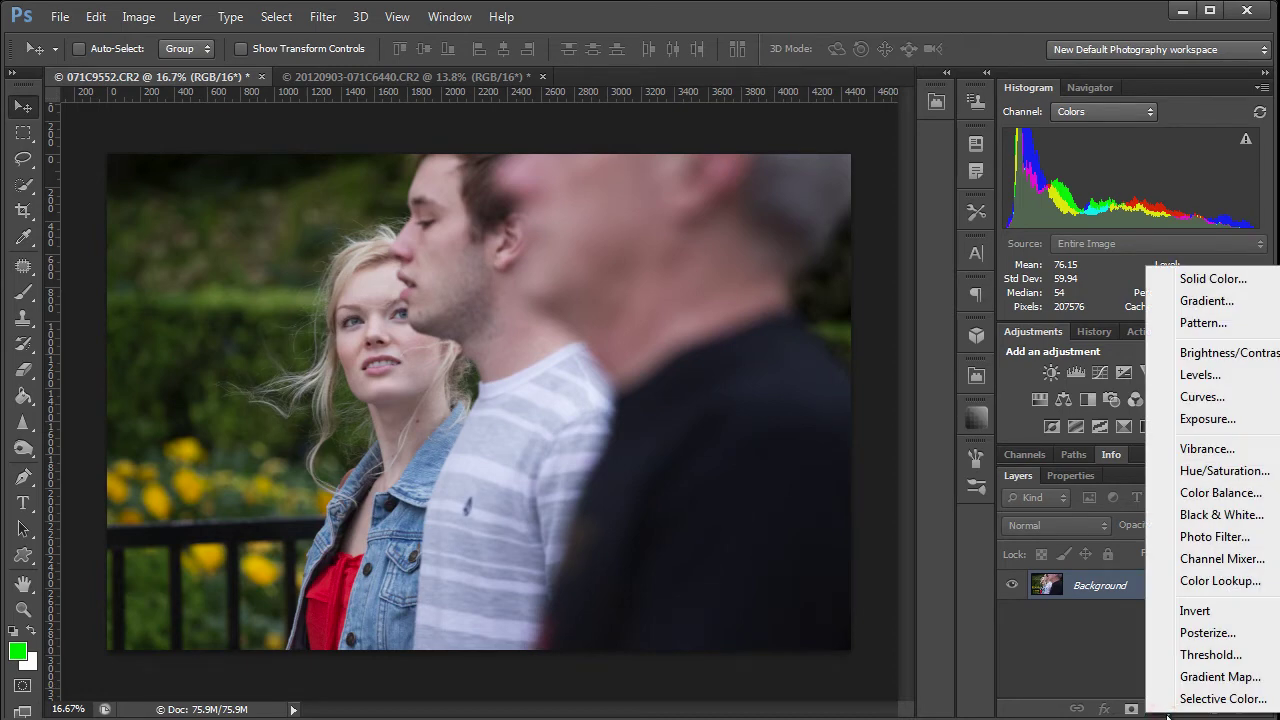
{"action": "left_click", "coordinate": [1205, 677]}
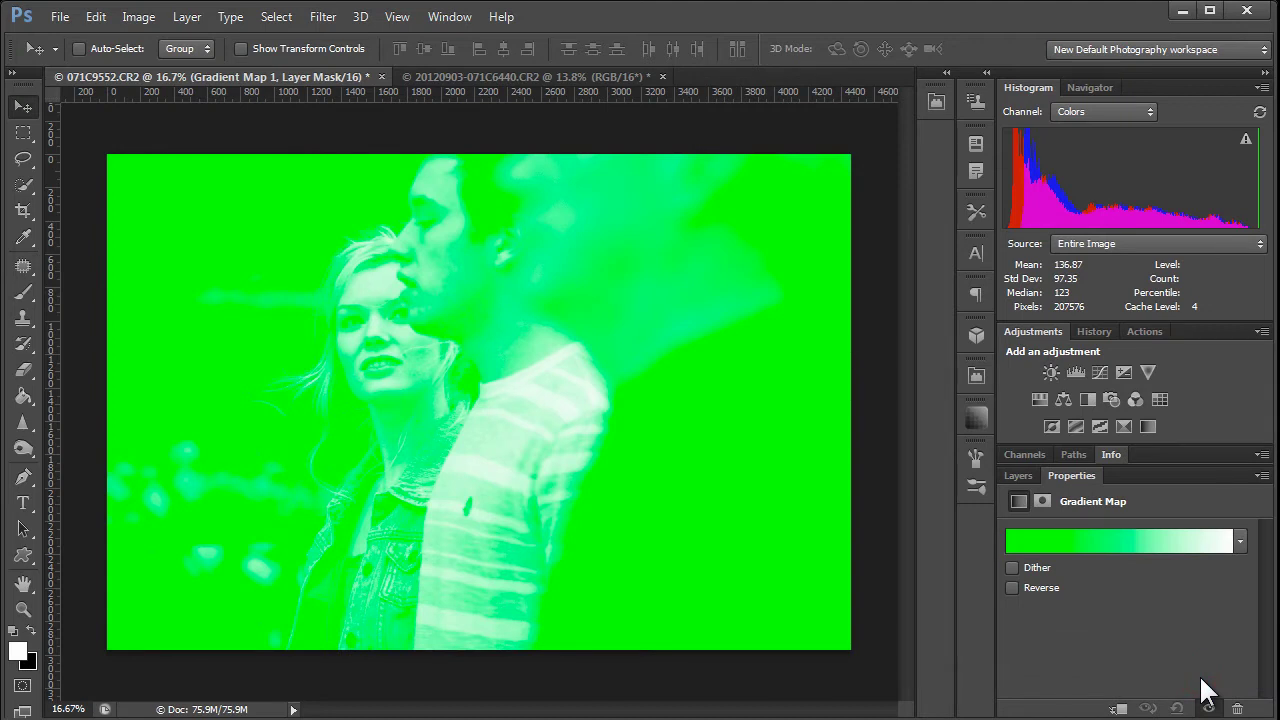
{"action": "left_click", "coordinate": [1018, 475]}
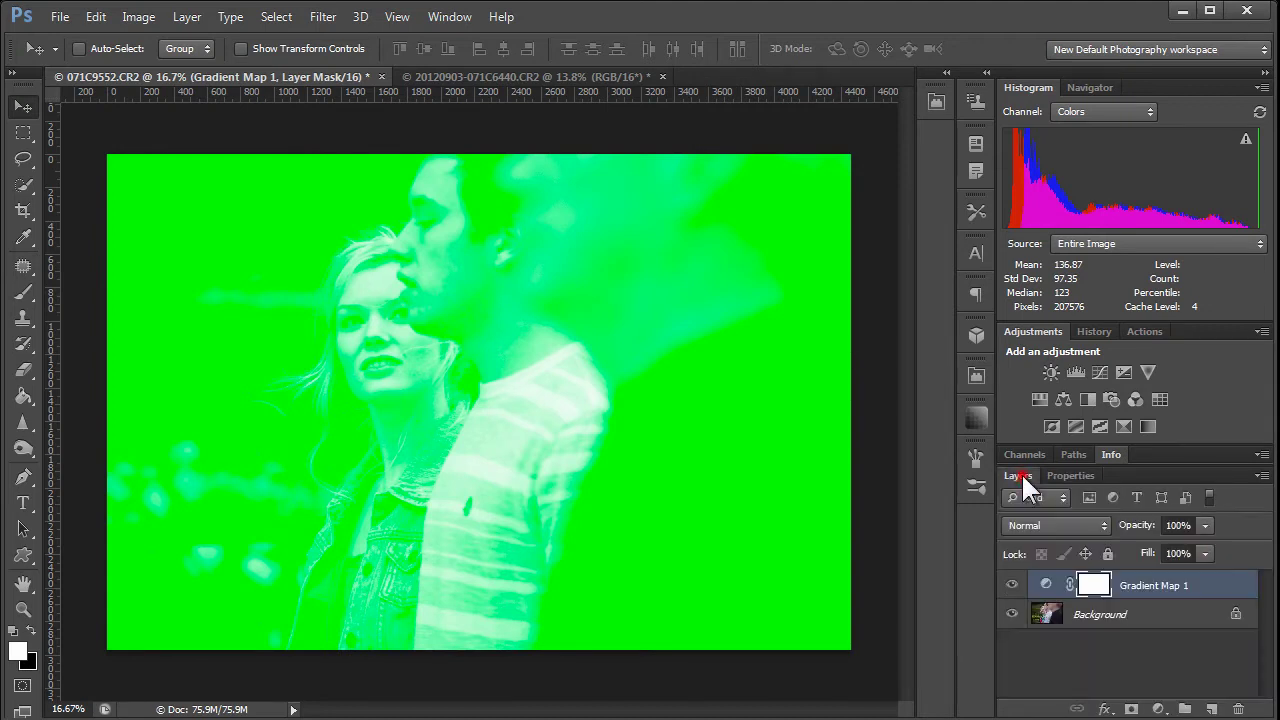
Try the gradient map layer at low opacities down to 0%, then restore it to 100%.
{"action": "left_click", "coordinate": [1205, 525]}
{"action": "left_click_drag", "start_coordinate": [1205, 542], "coordinate": [1136, 542]}
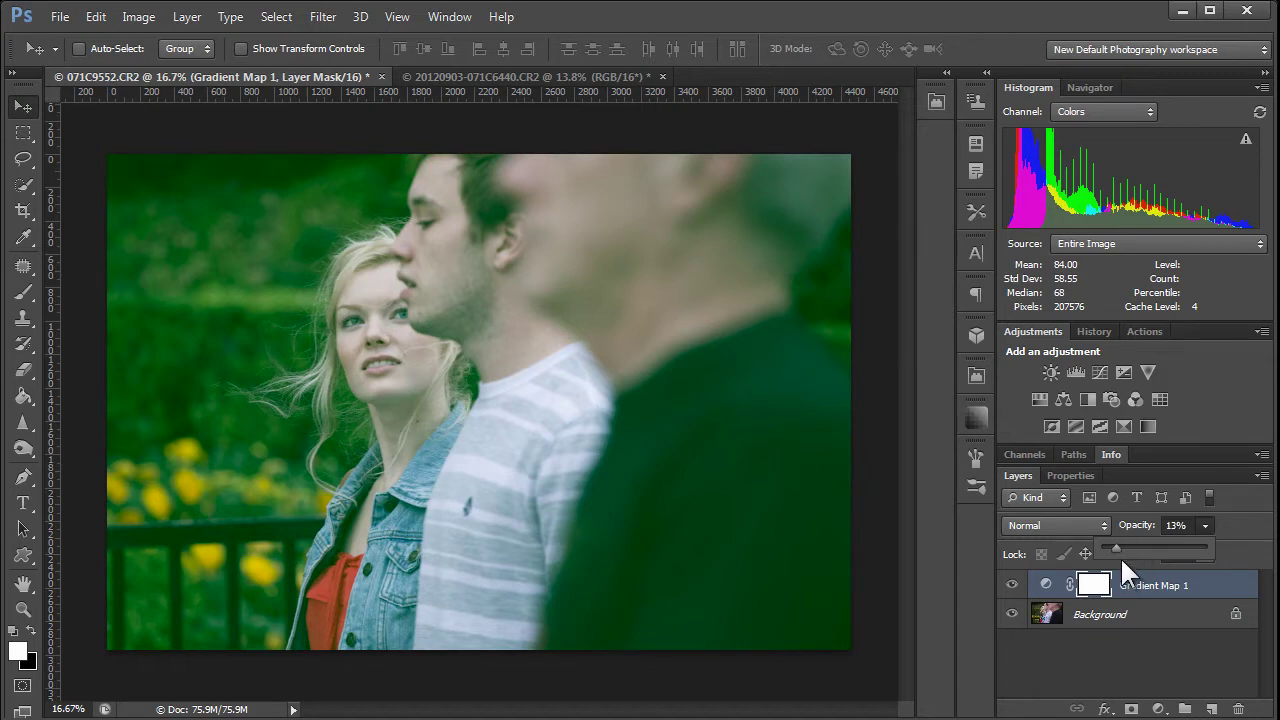
{"action": "left_click_drag", "start_coordinate": [1115, 546], "coordinate": [1090, 543]}
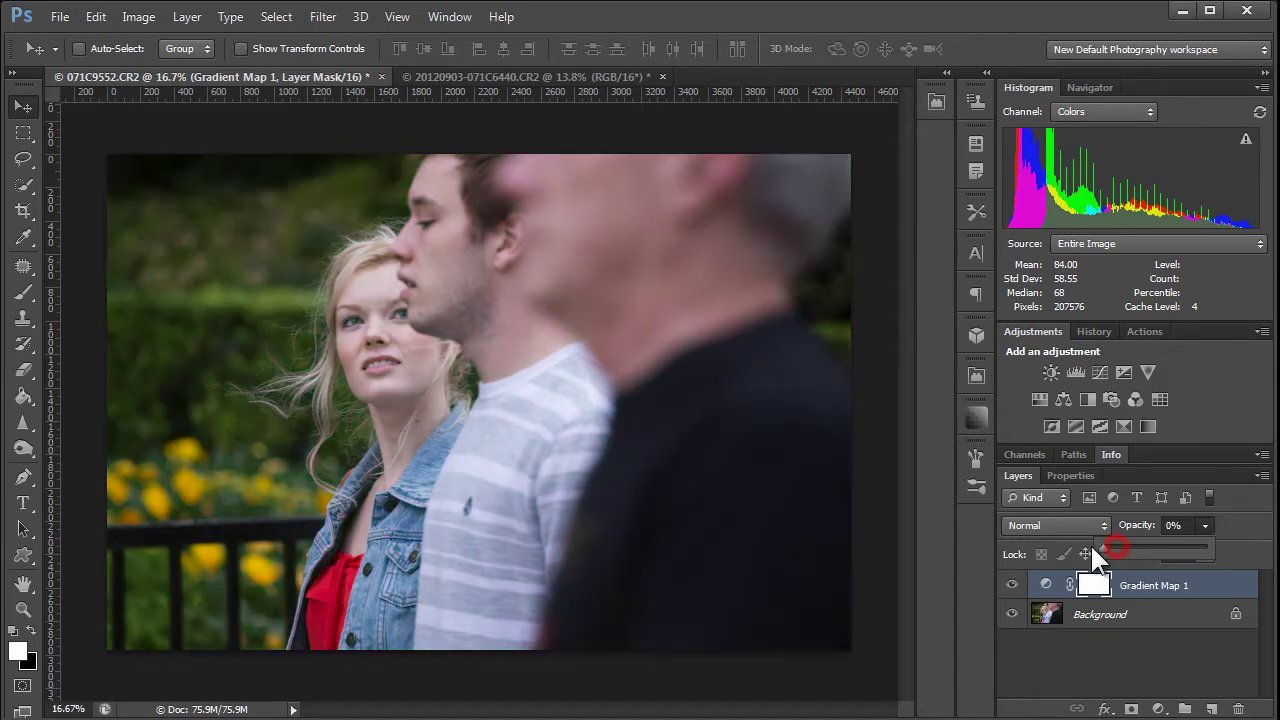
{"action": "left_click", "coordinate": [1200, 527]}
{"action": "left_click_drag", "start_coordinate": [1152, 544], "coordinate": [1264, 548]}
{"action": "left_click", "coordinate": [1235, 520]}
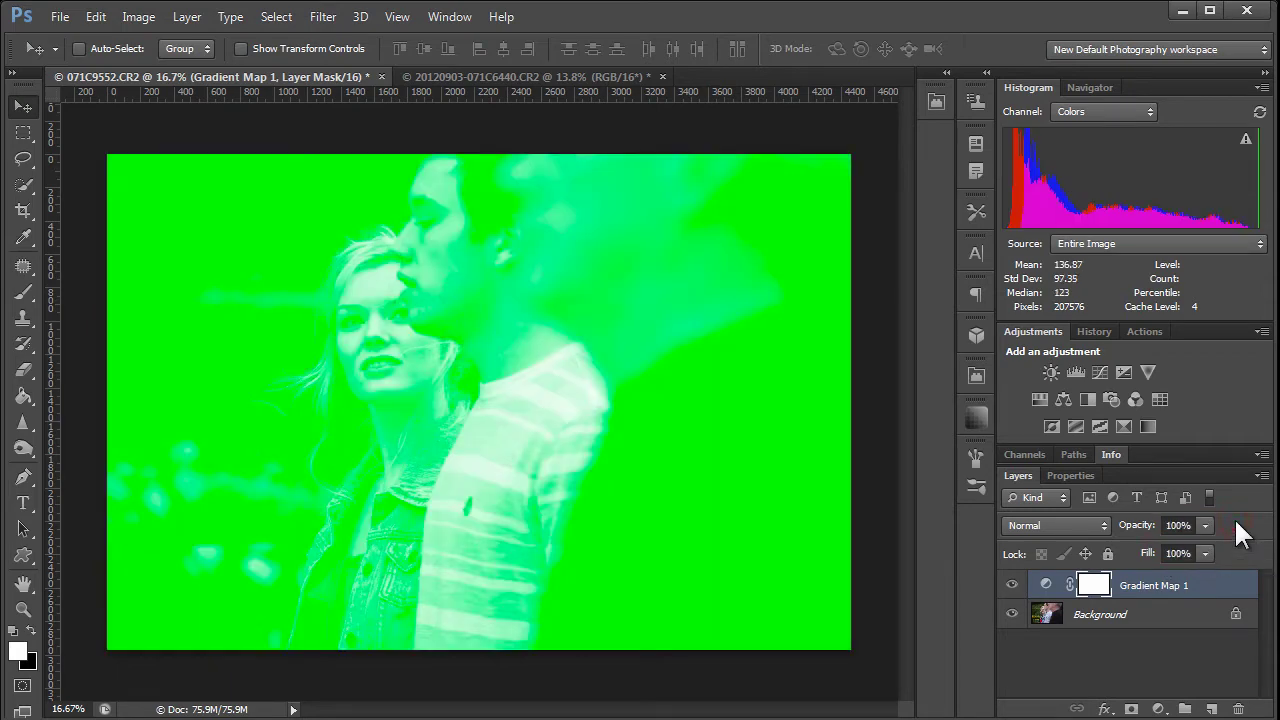
Try the gradient map layer at opacities such as 23%, 40% and 89%, and settle on 10%.
{"action": "key", "text": "1"}
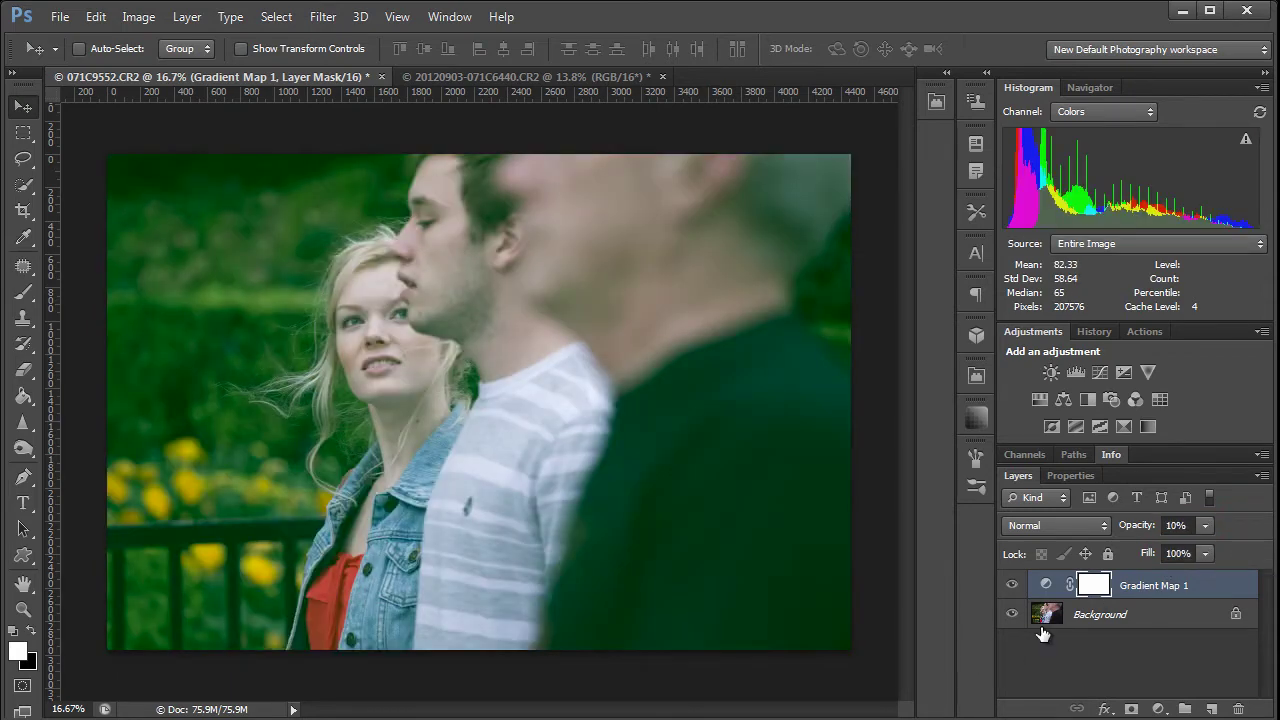
{"action": "key", "text": "2"}
{"action": "key", "text": "3"}
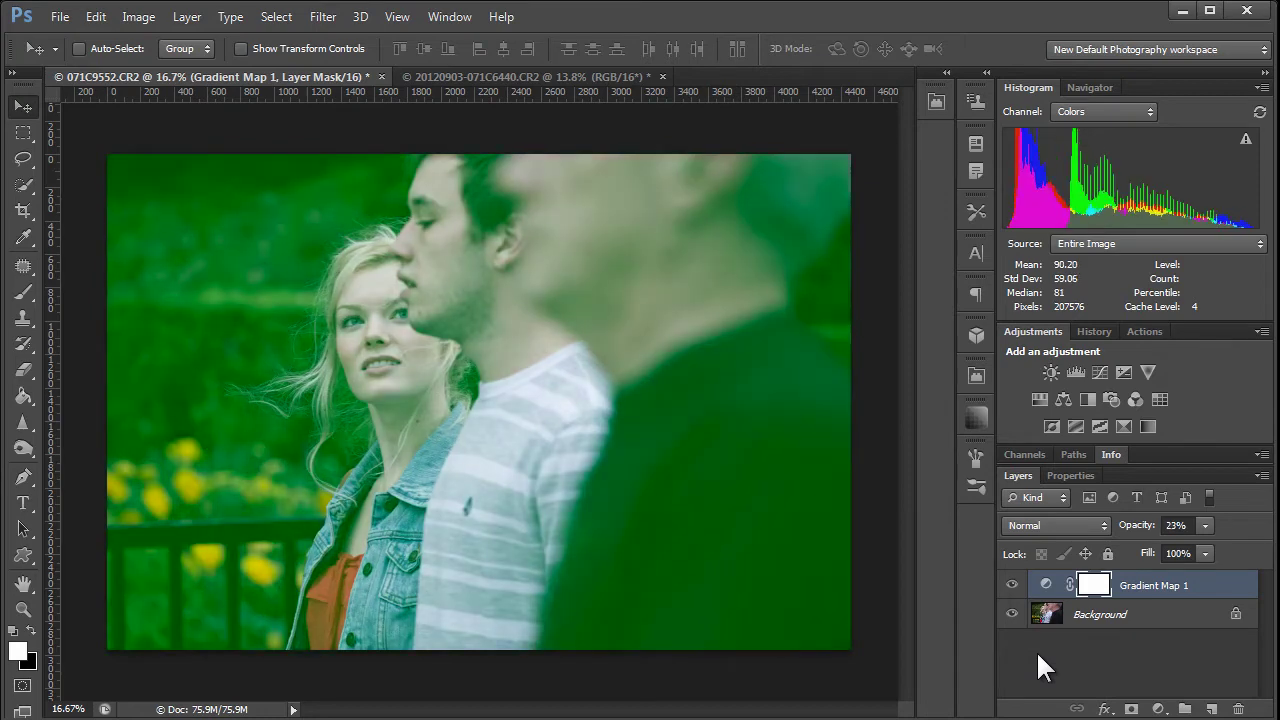
{"action": "key", "text": "4"}
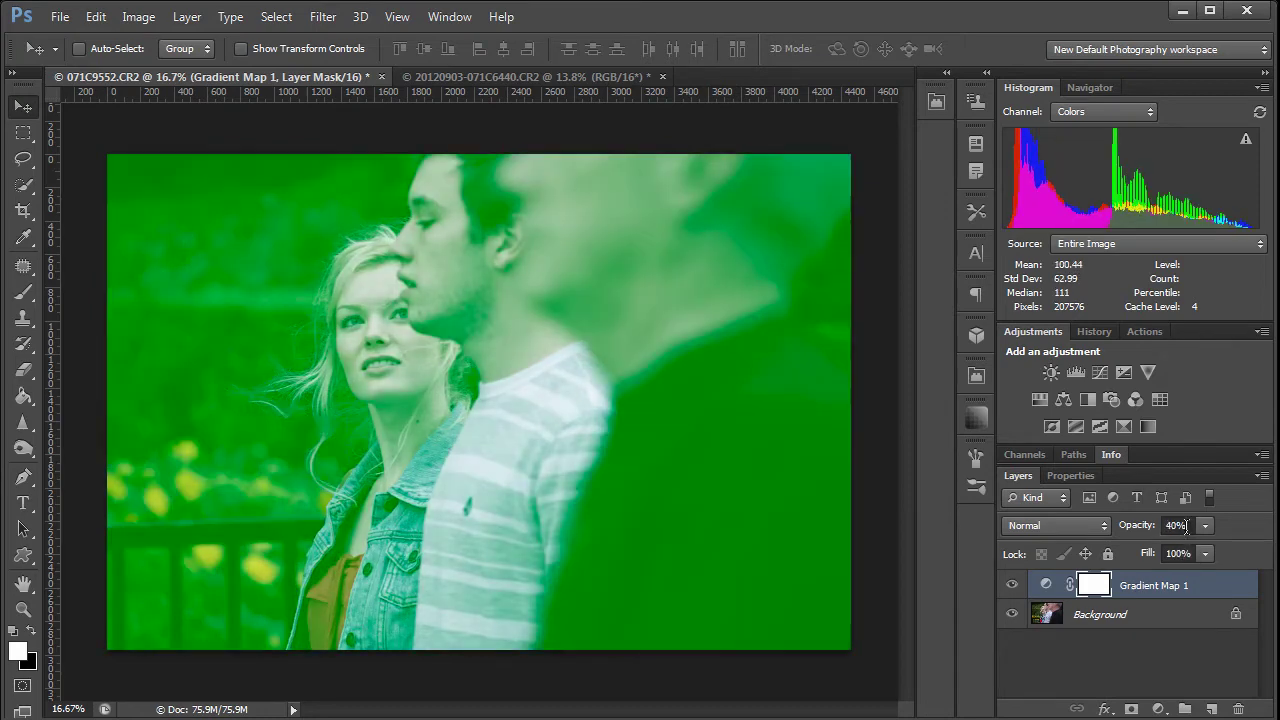
{"action": "key", "text": "9"}
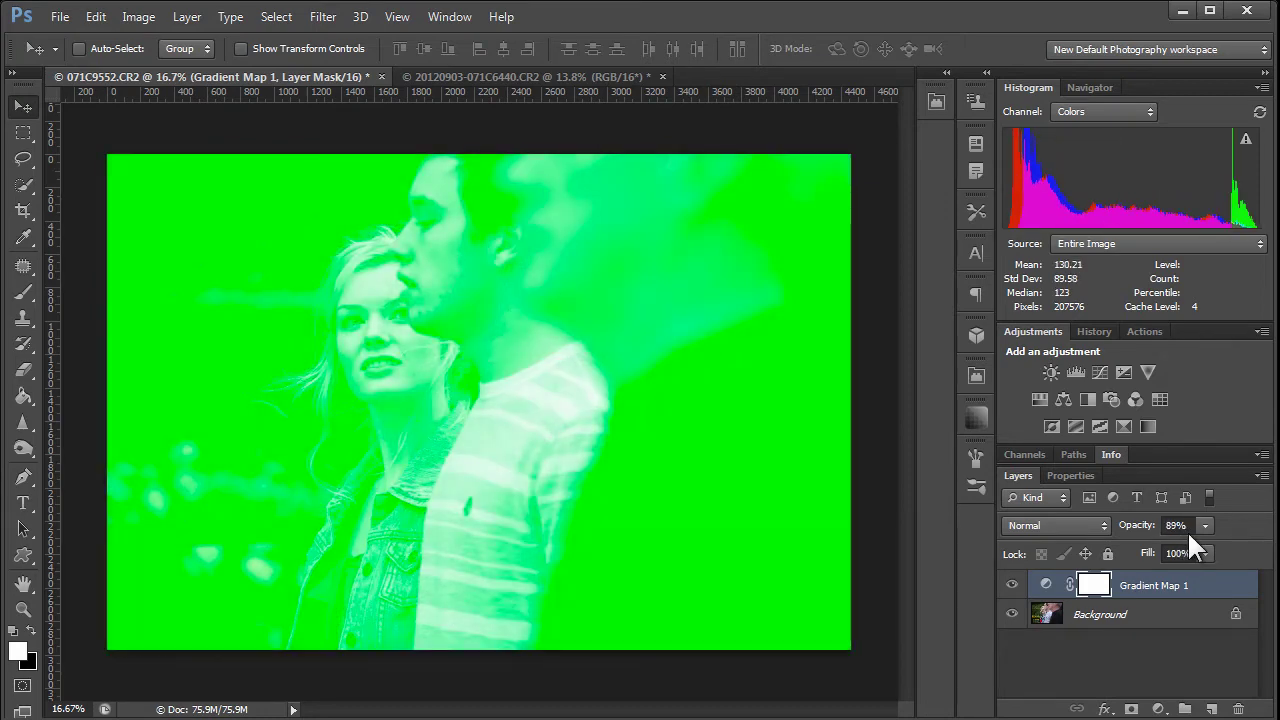
{"action": "key", "text": "1"}
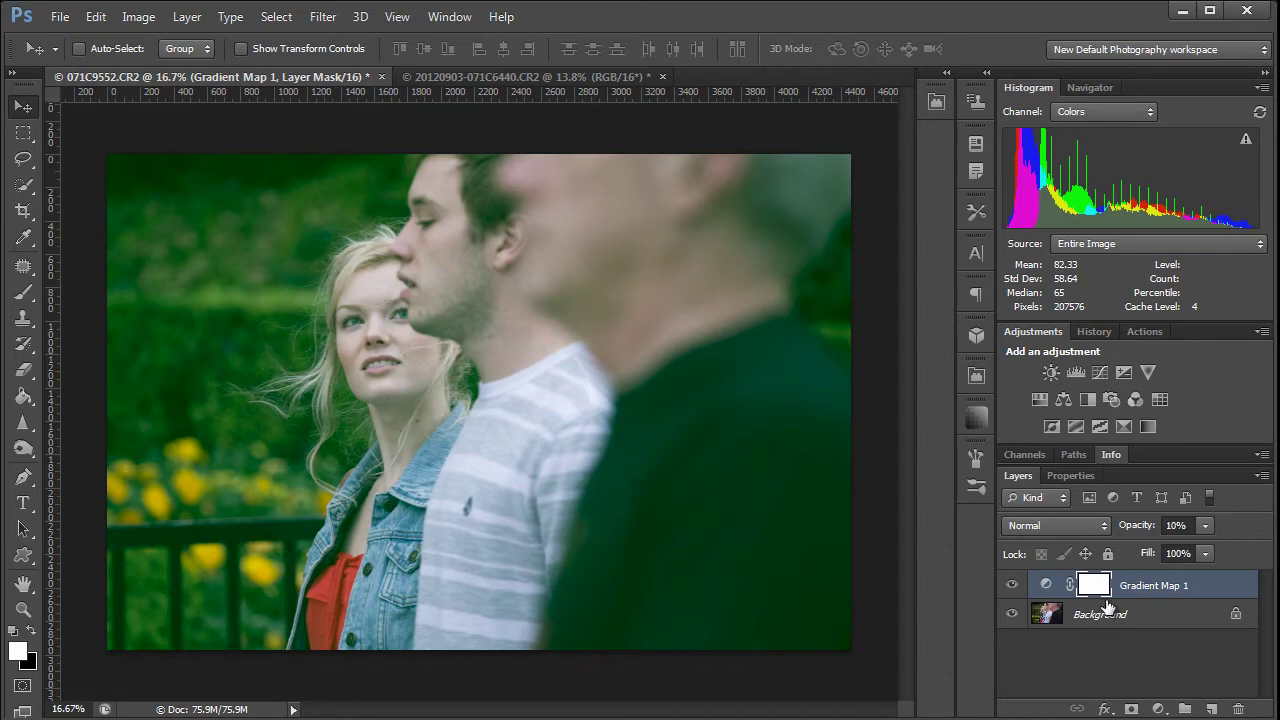
Reopen the gradient map layer's settings and choose the Foreground to Background preset gradient.
{"action": "left_click", "coordinate": [1048, 588]}
{"action": "double_click", "coordinate": [1048, 588]}
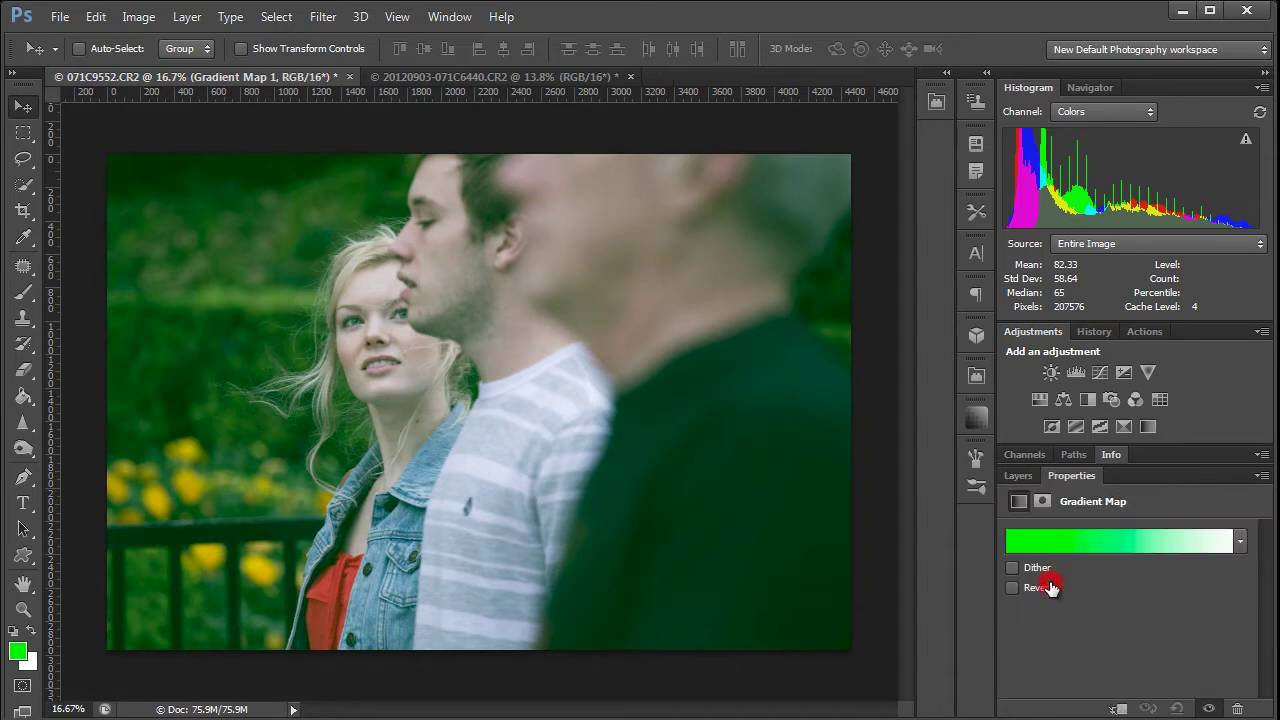
{"action": "left_click", "coordinate": [1240, 543]}
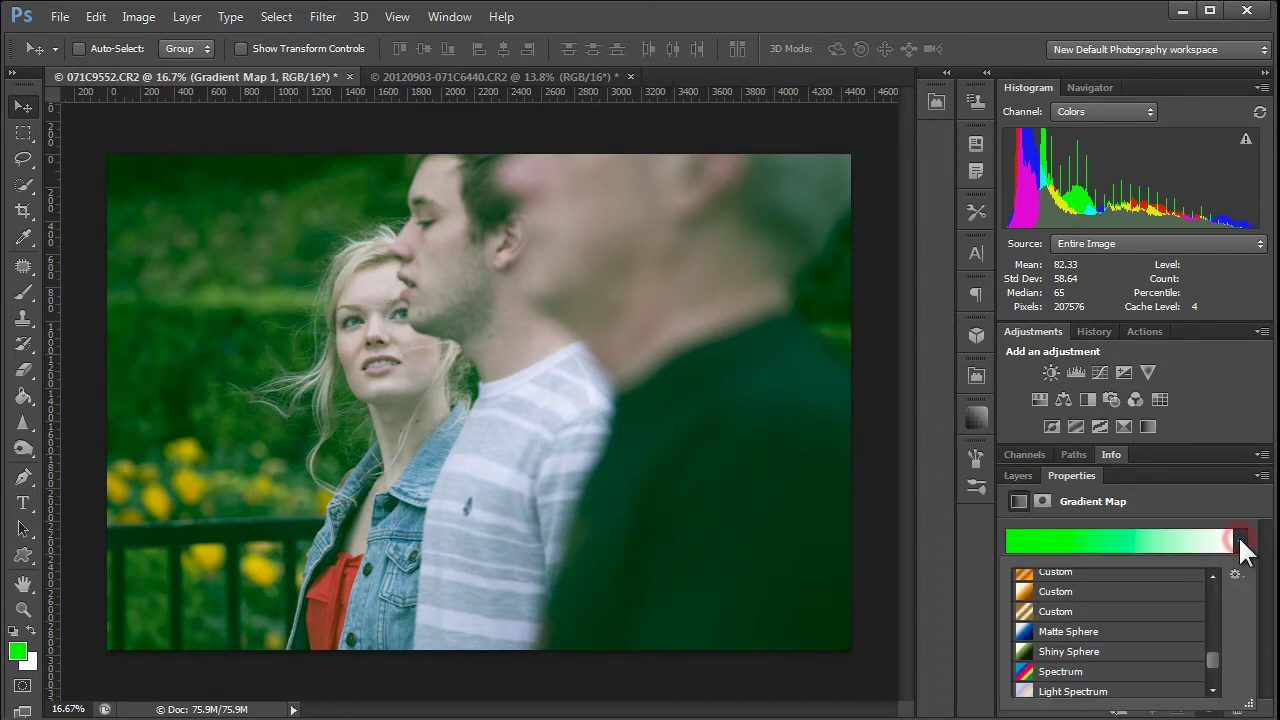
{"action": "left_click_drag", "start_coordinate": [1209, 661], "coordinate": [1210, 562]}
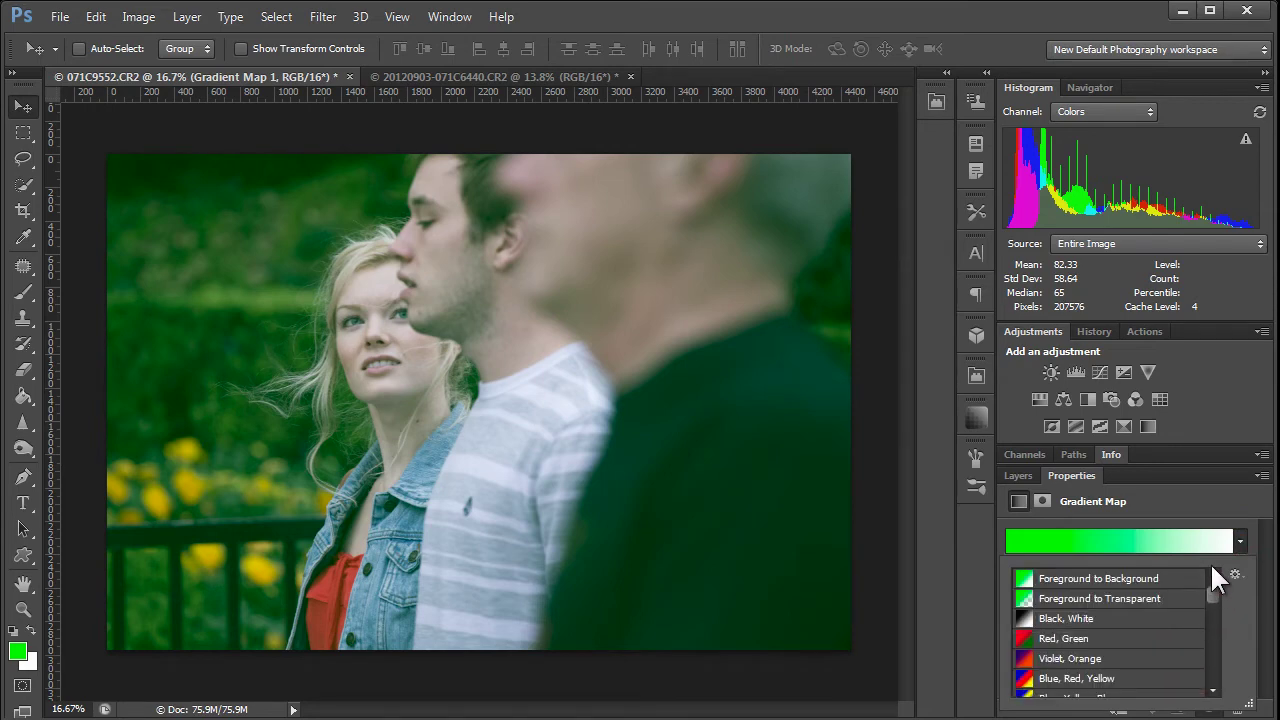
{"action": "left_click", "coordinate": [1065, 580]}
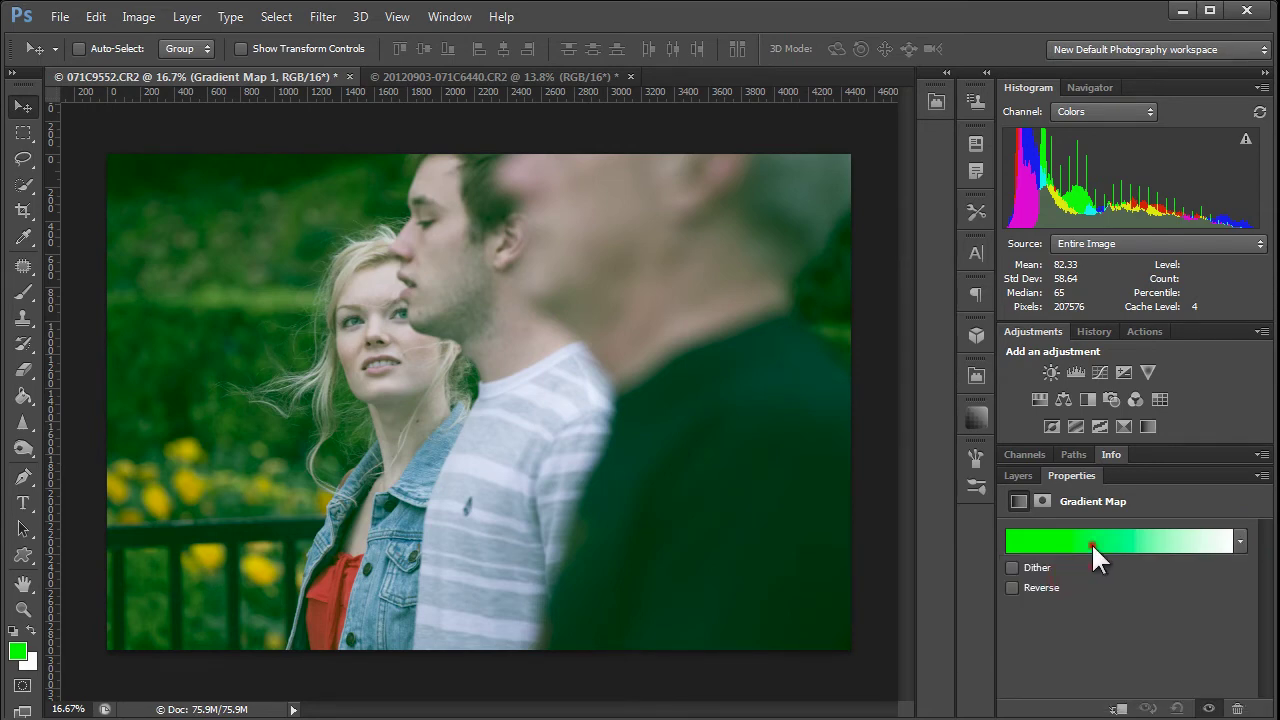
In the Gradient Editor, try the Black, White preset and then apply the Red, Green preset to the gradient map.
{"action": "left_click", "coordinate": [1091, 542]}
{"action": "left_click_drag", "start_coordinate": [1030, 191], "coordinate": [1027, 166]}
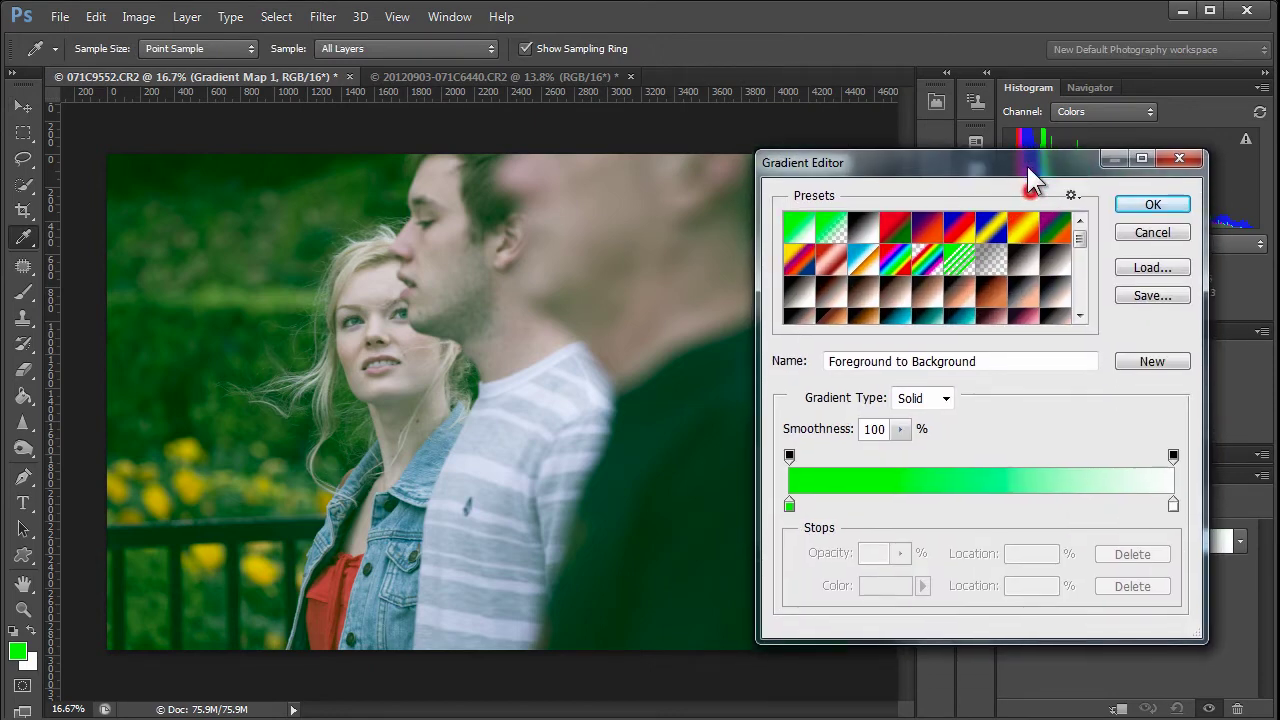
{"action": "double_click", "coordinate": [864, 234]}
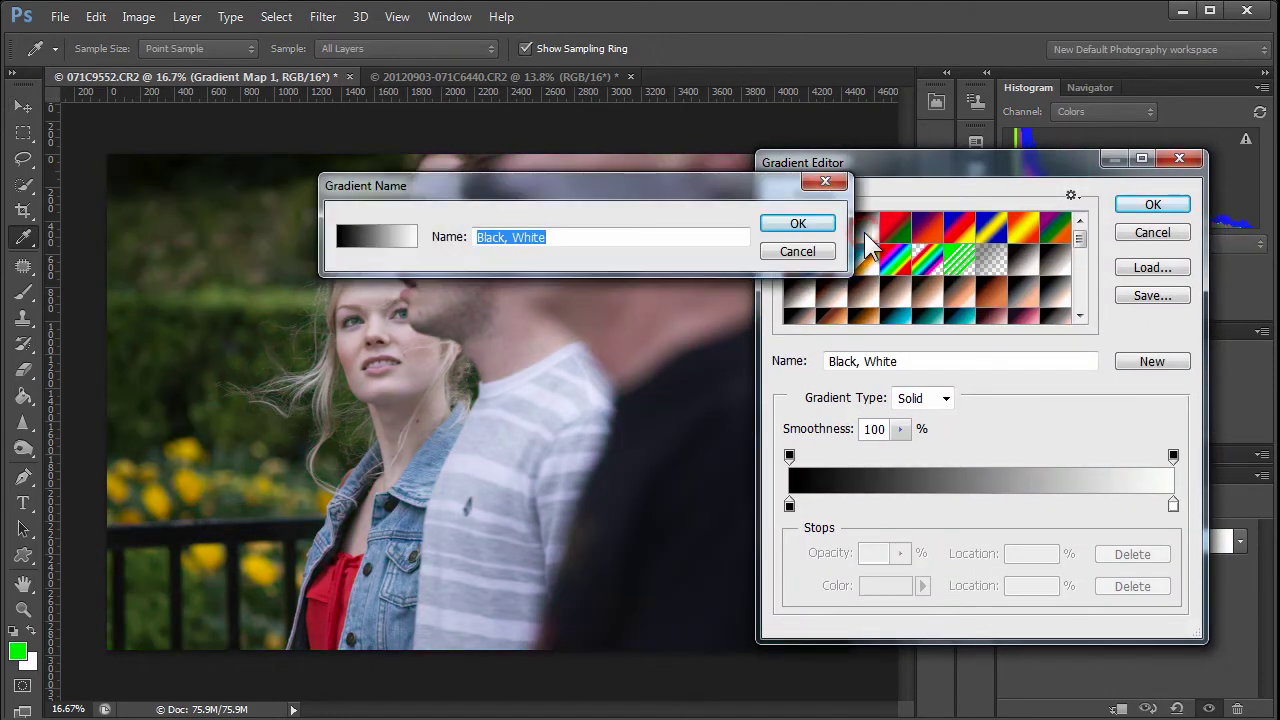
{"action": "left_click", "coordinate": [798, 248]}
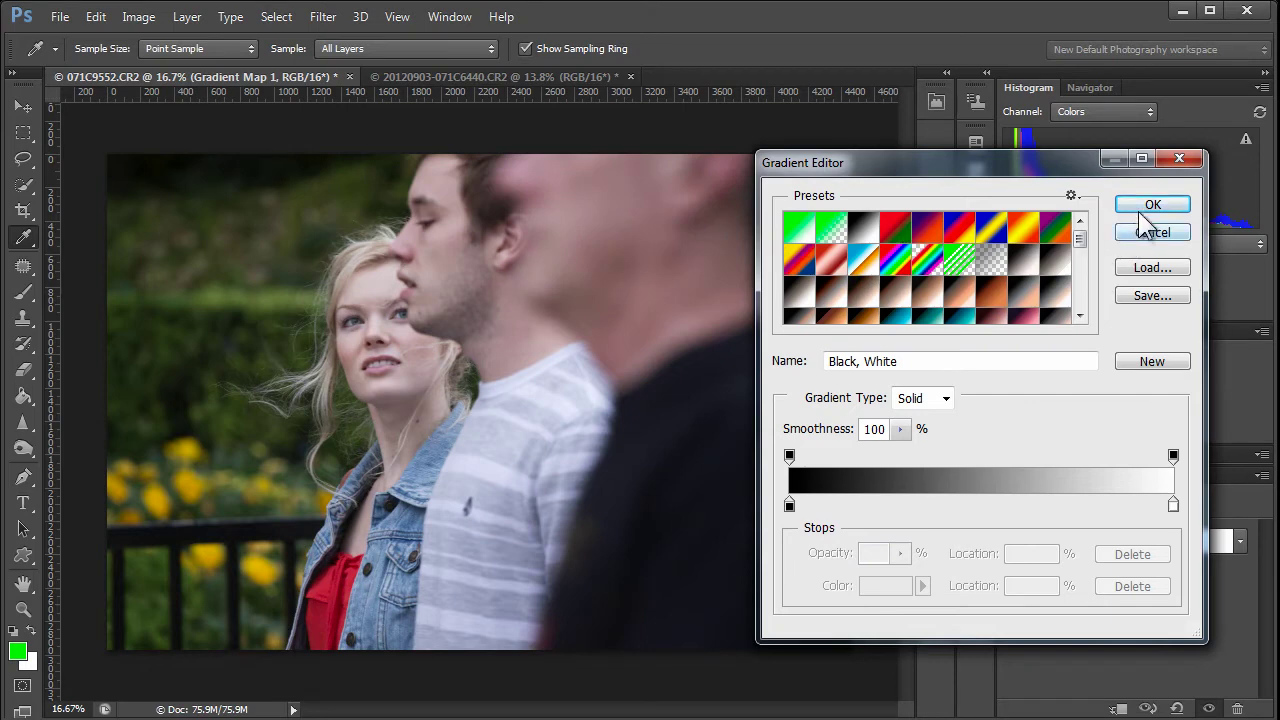
{"action": "left_click", "coordinate": [900, 228]}
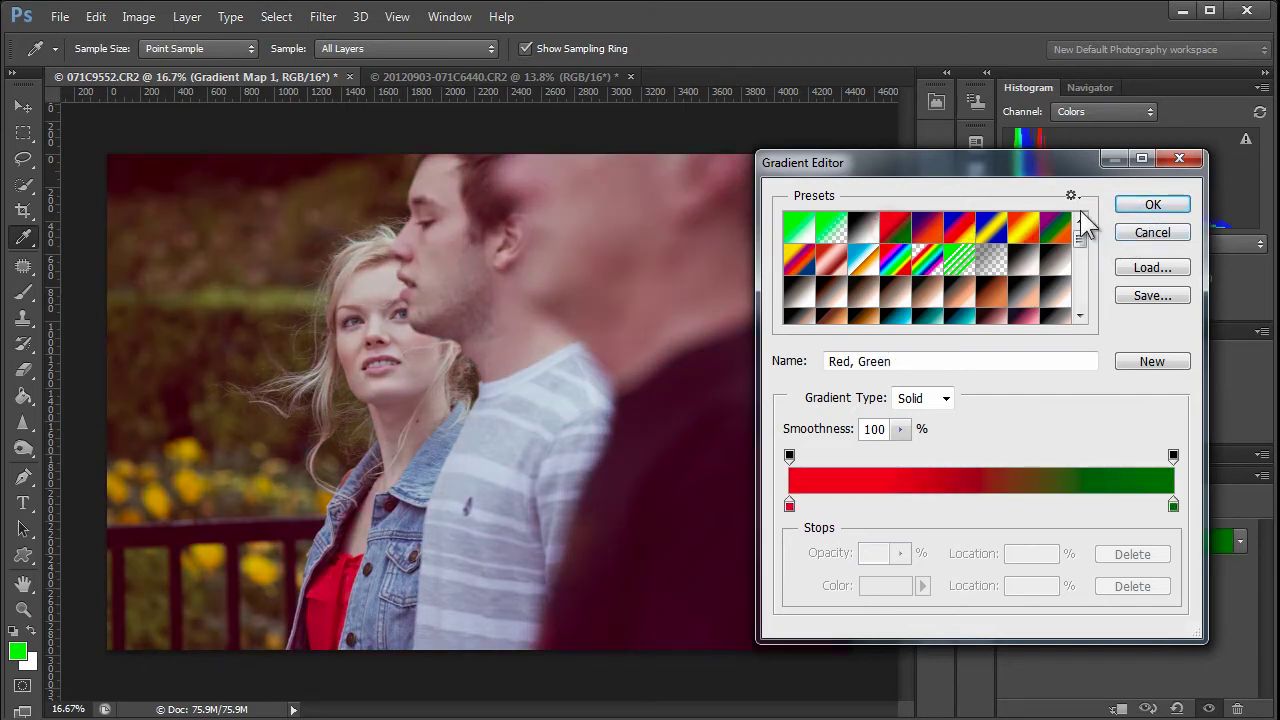
{"action": "left_click", "coordinate": [1151, 205]}
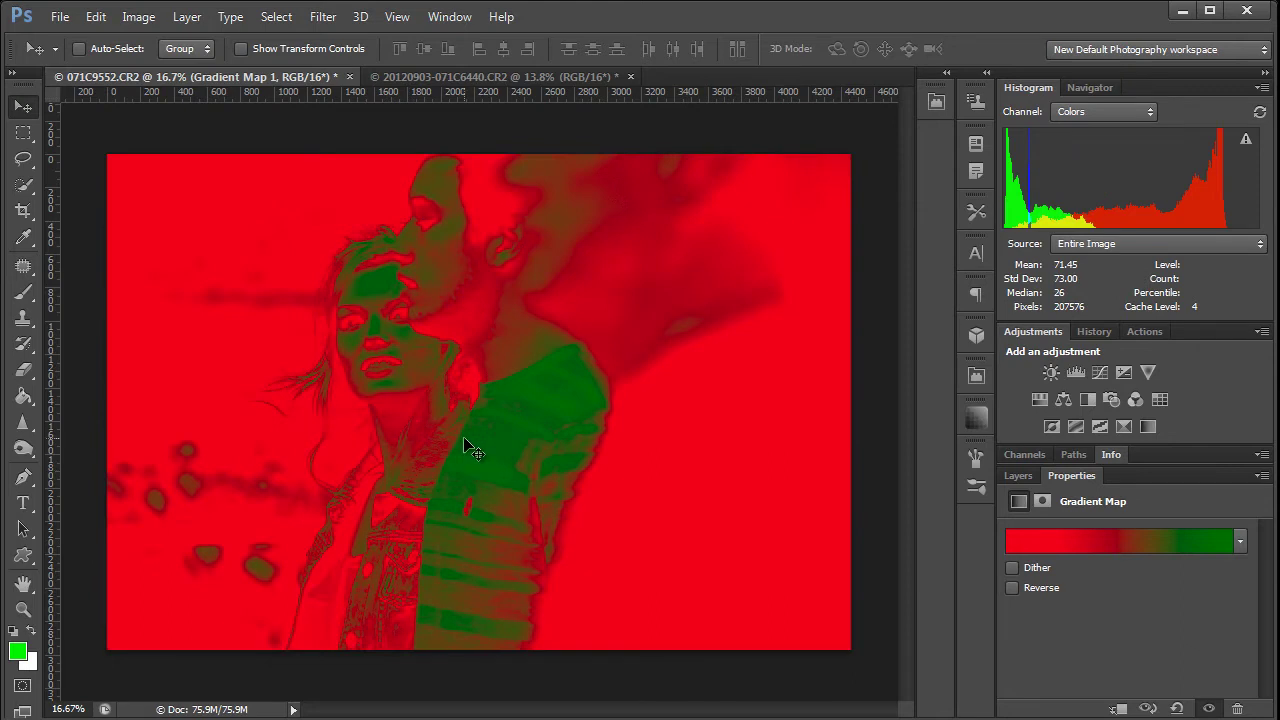
Lower the red-green gradient map layer's opacity, settling on 10%.
{"action": "key", "text": "3"}
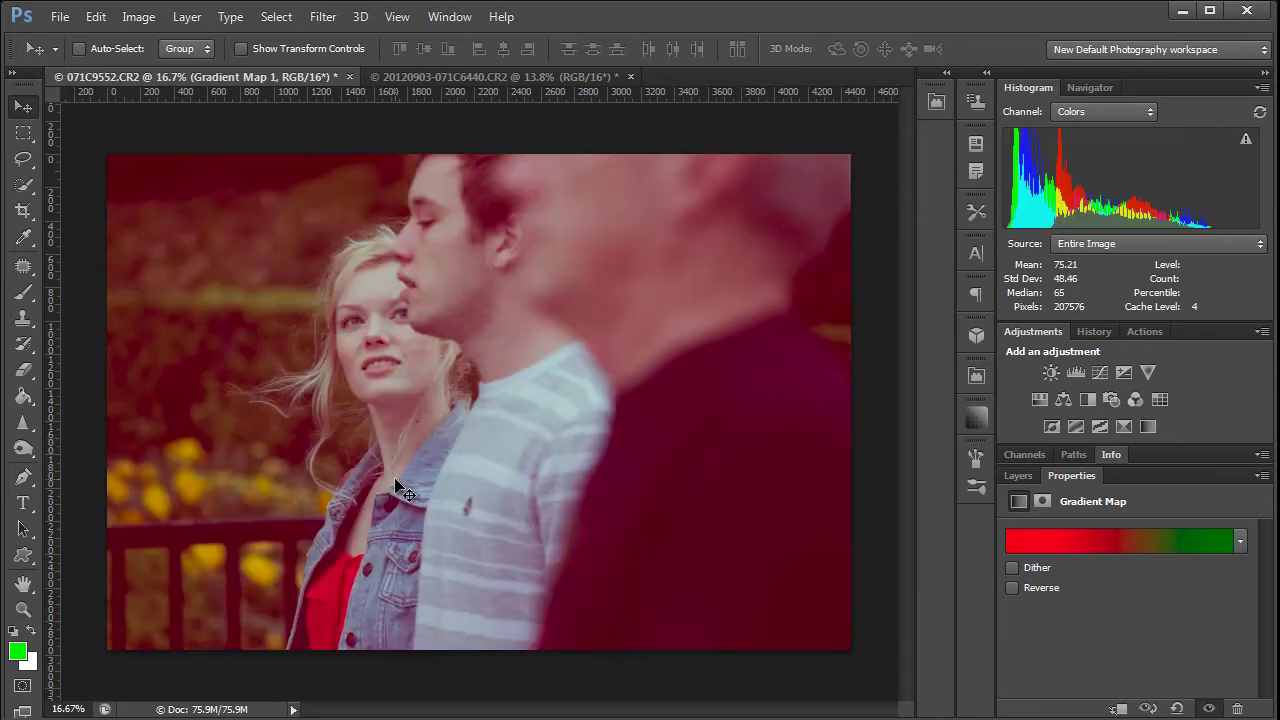
{"action": "left_click", "coordinate": [1018, 475]}
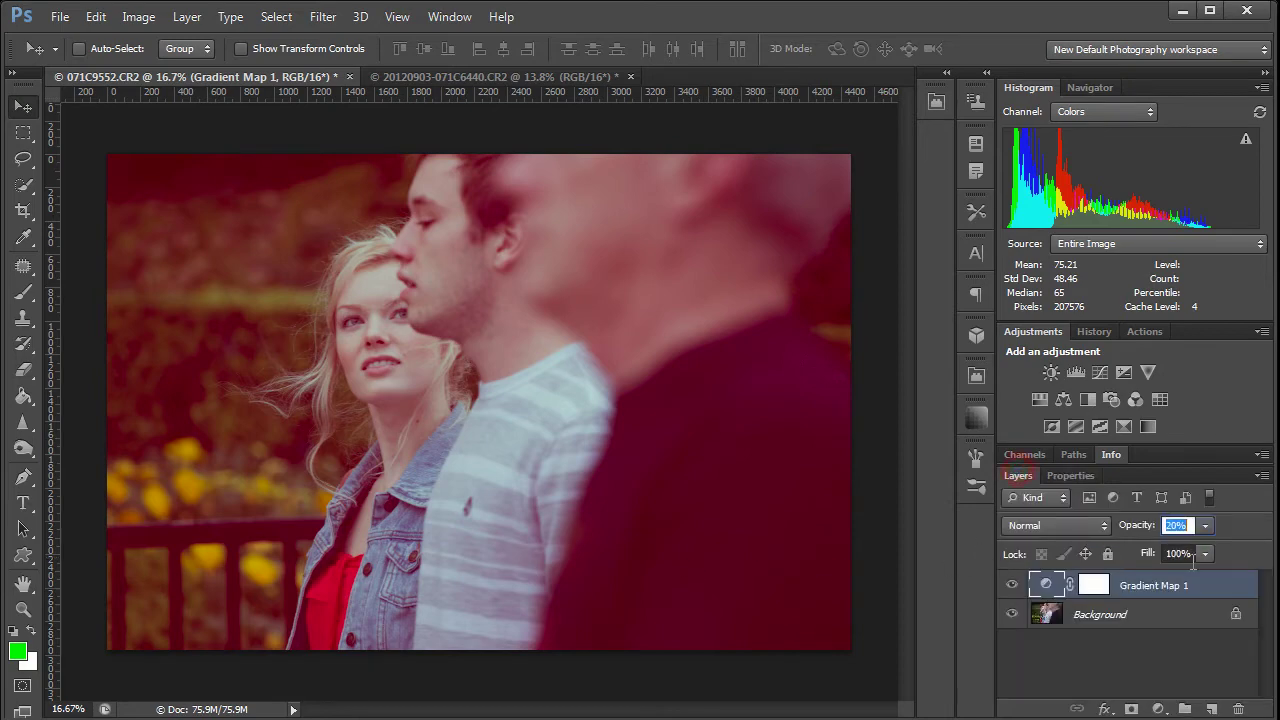
{"action": "type", "text": "1"}
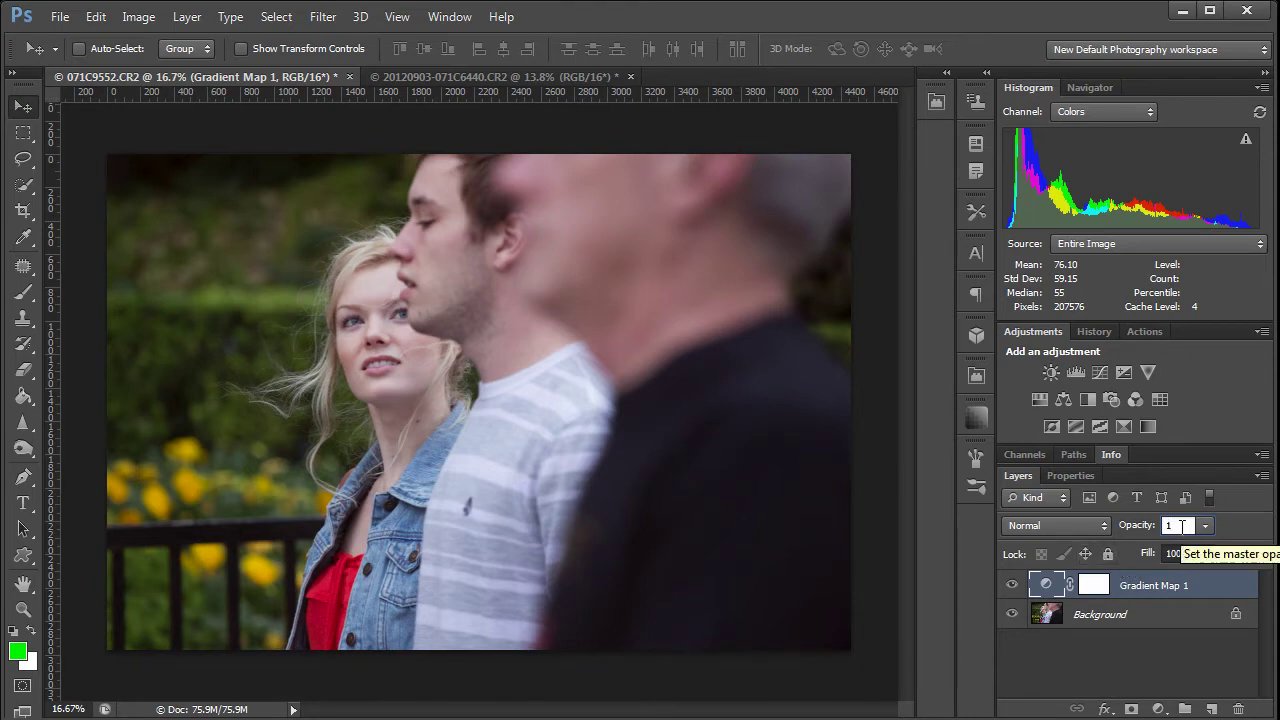
{"action": "type", "text": "0"}
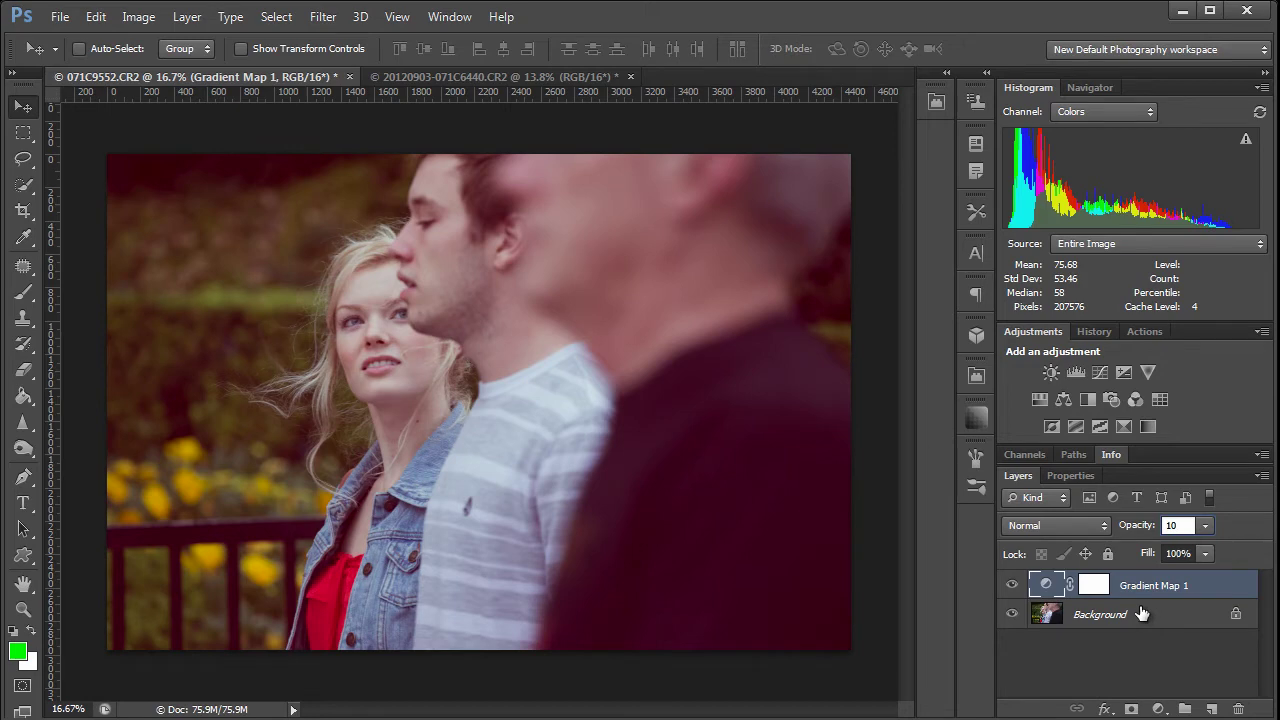
{"action": "left_click", "coordinate": [526, 78]}
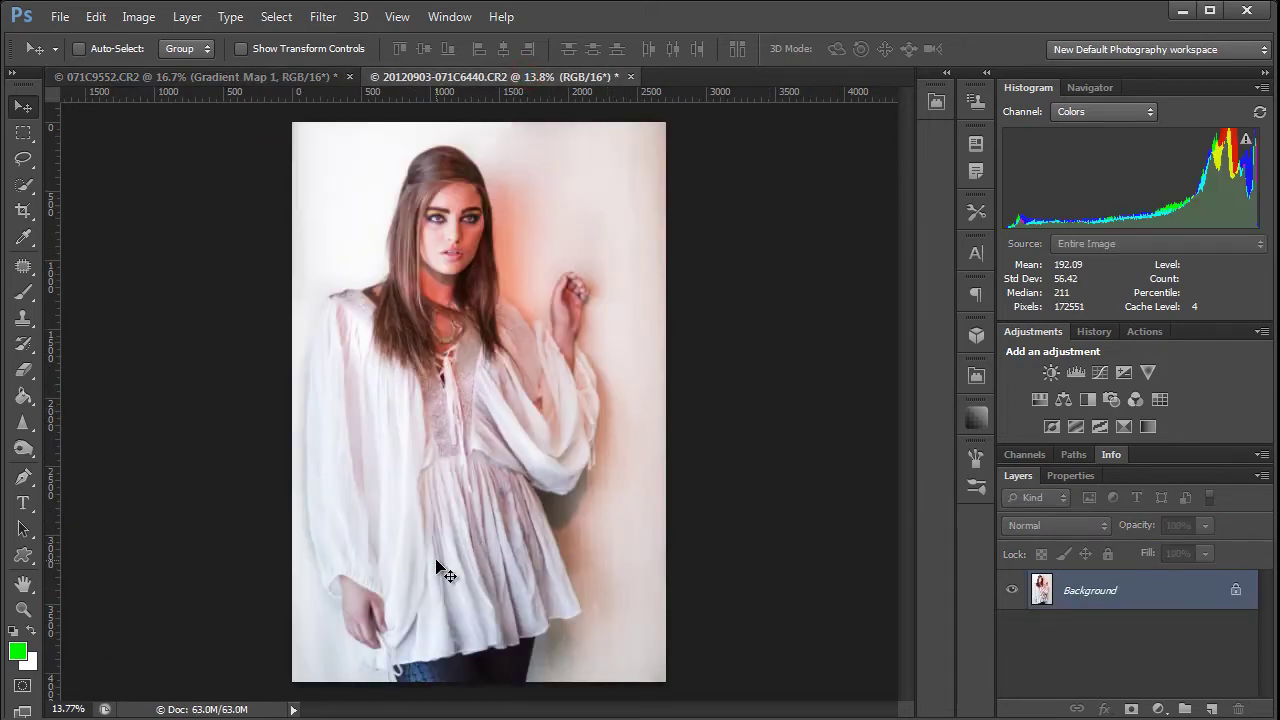
{"action": "left_click", "coordinate": [1160, 707]}
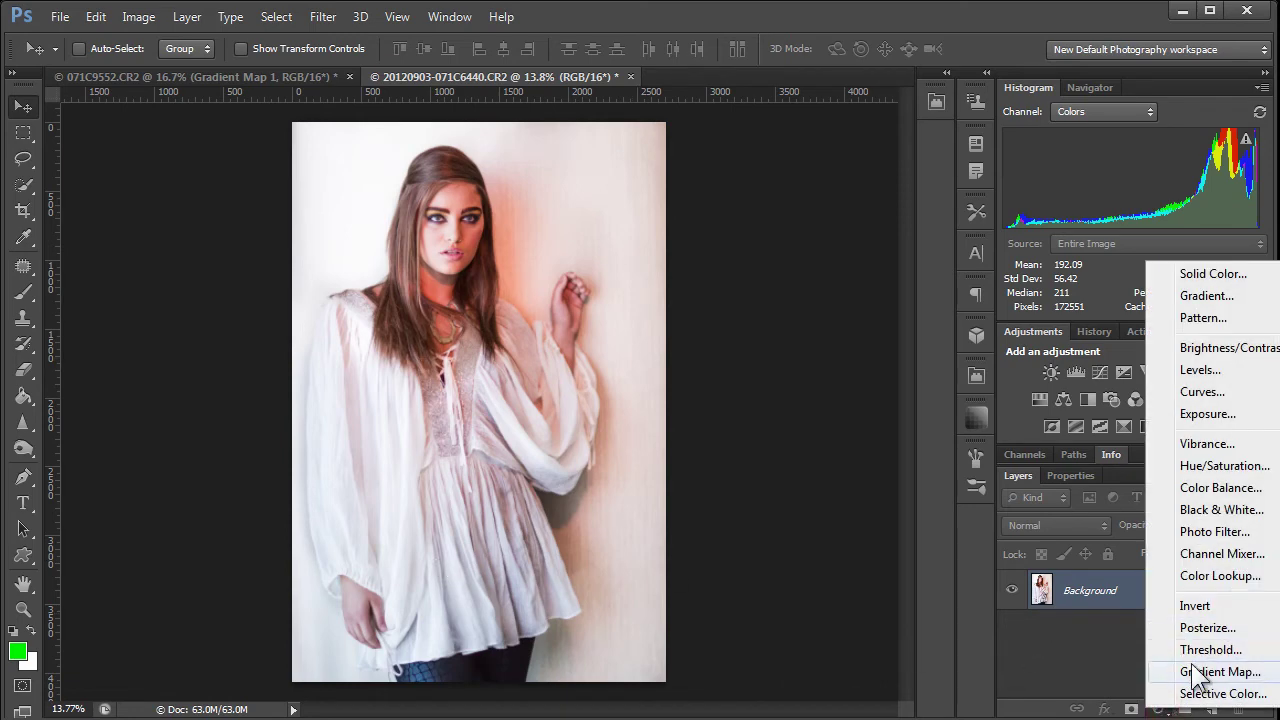
{"action": "left_click", "coordinate": [1191, 671]}
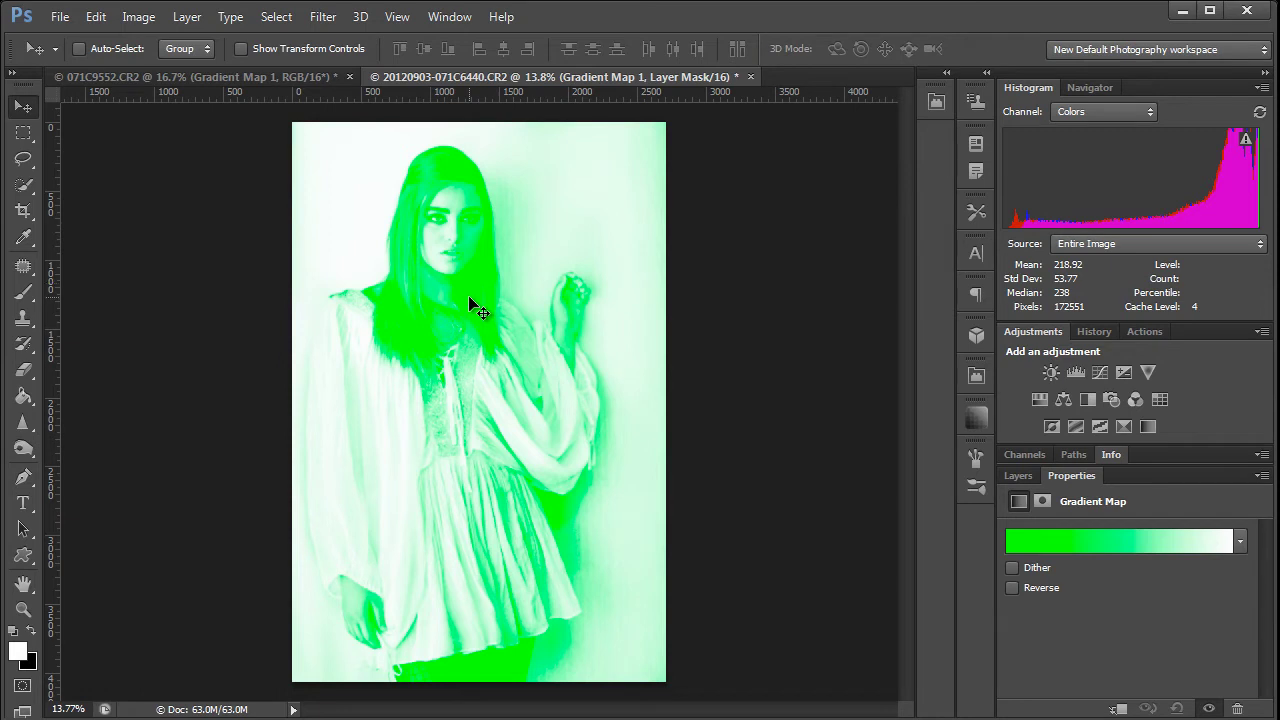
{"action": "key", "text": "shift+alt+f"}
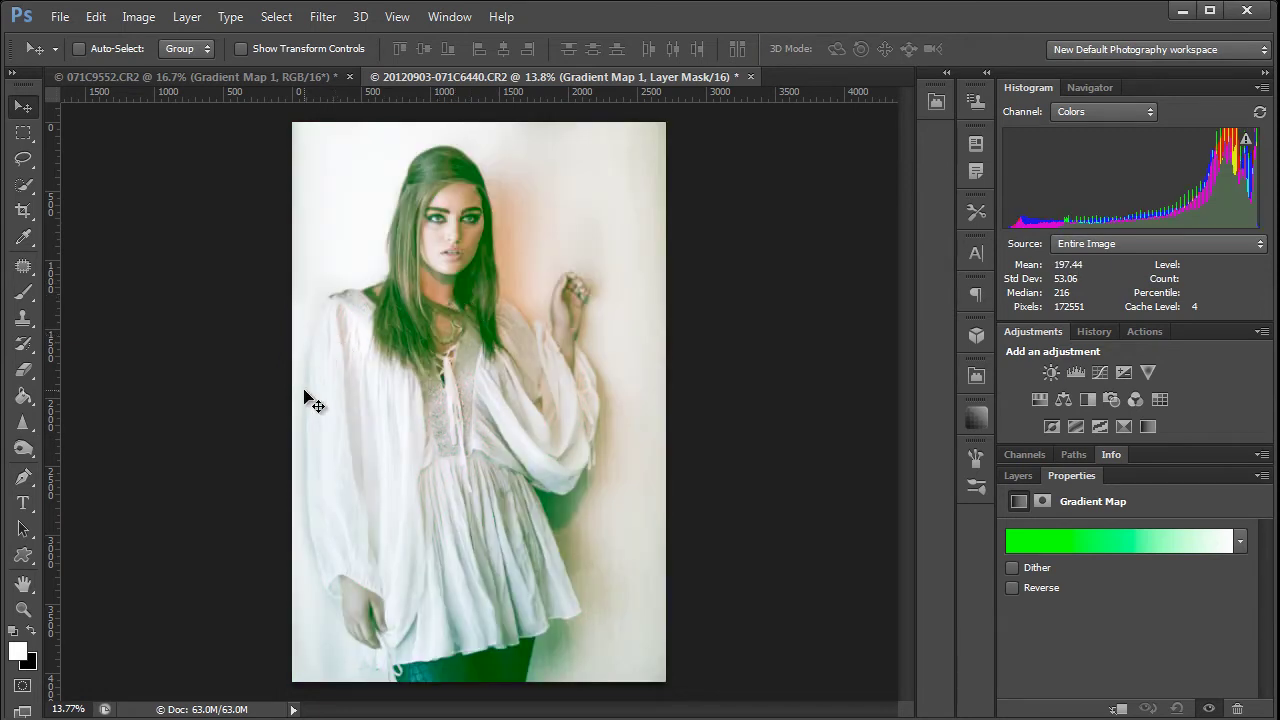
Toggle the gradient map layer's visibility repeatedly to compare the portrait with and without the color effect, leaving it shown.
{"action": "left_click", "coordinate": [1016, 476]}
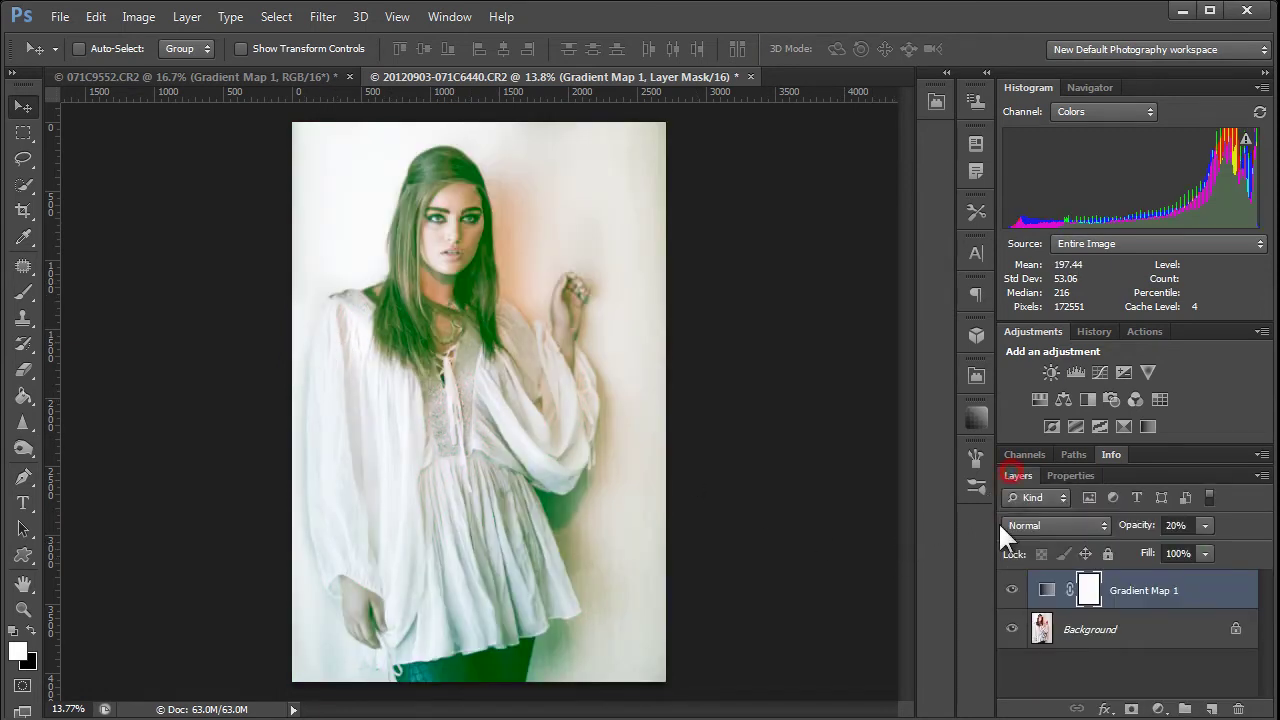
{"action": "left_click", "coordinate": [1012, 590]}
{"action": "left_click", "coordinate": [1012, 590]}
{"action": "left_click", "coordinate": [1012, 590]}
{"action": "left_click", "coordinate": [1012, 590]}
{"action": "left_click", "coordinate": [1012, 590]}
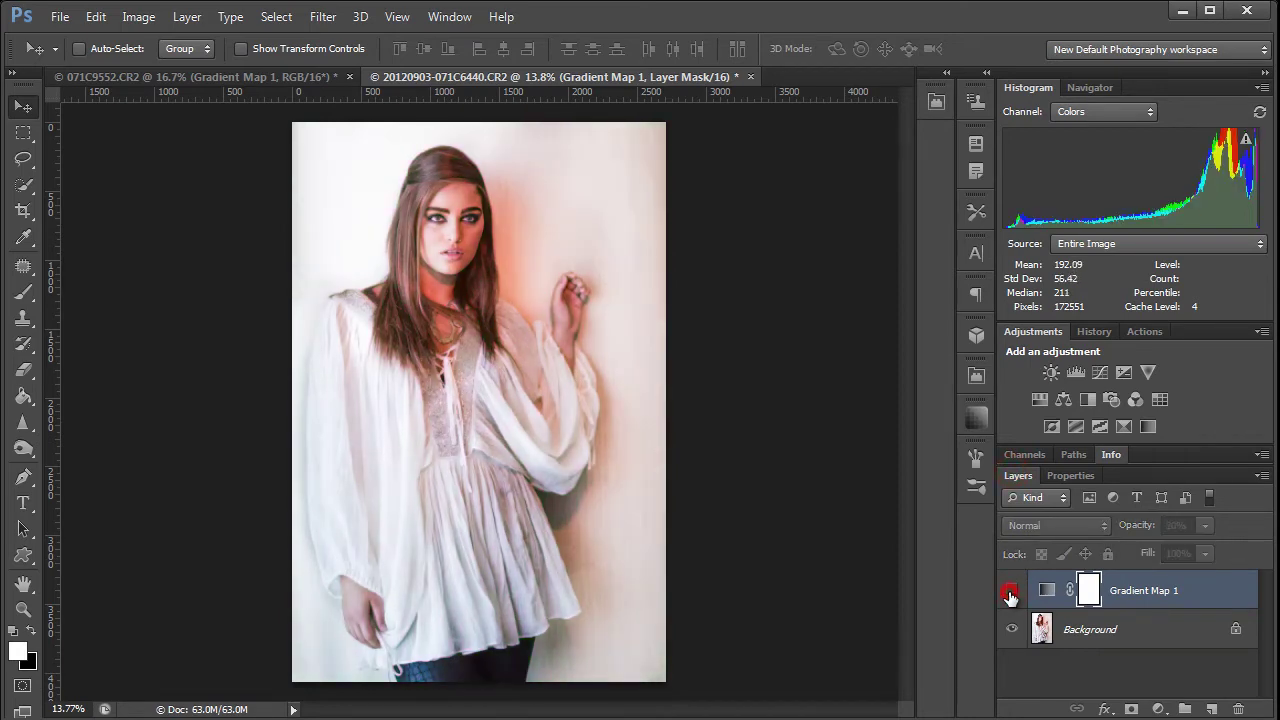
{"action": "left_click", "coordinate": [1012, 590]}
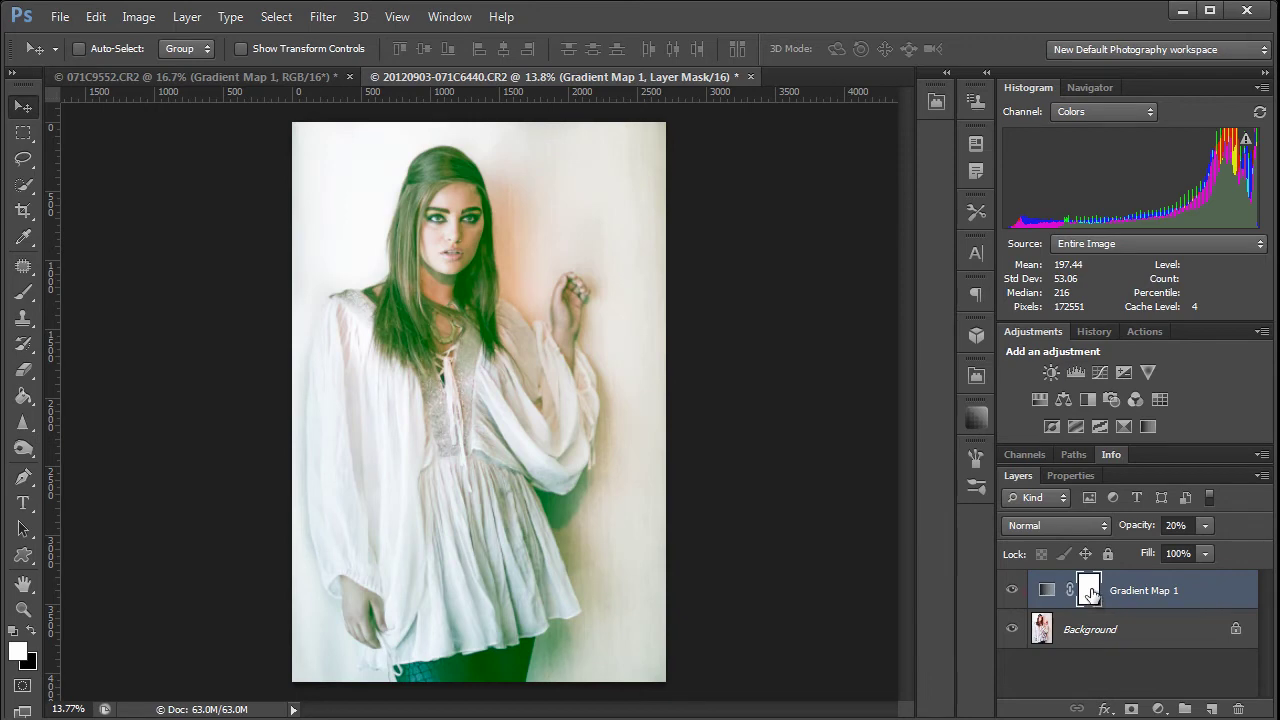
Open the Gradient Map 1 layer's properties and apply the Sepia Antique preset to it.
{"action": "left_click", "coordinate": [1050, 594]}
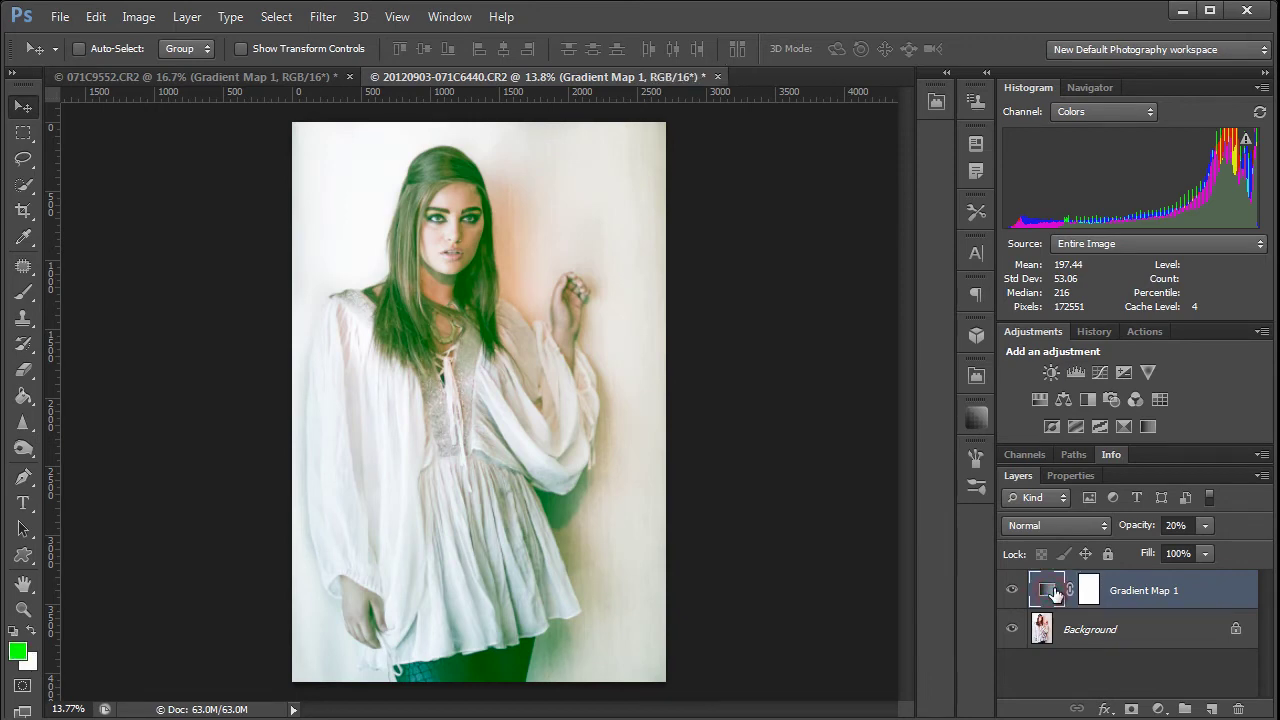
{"action": "double_click", "coordinate": [1052, 594]}
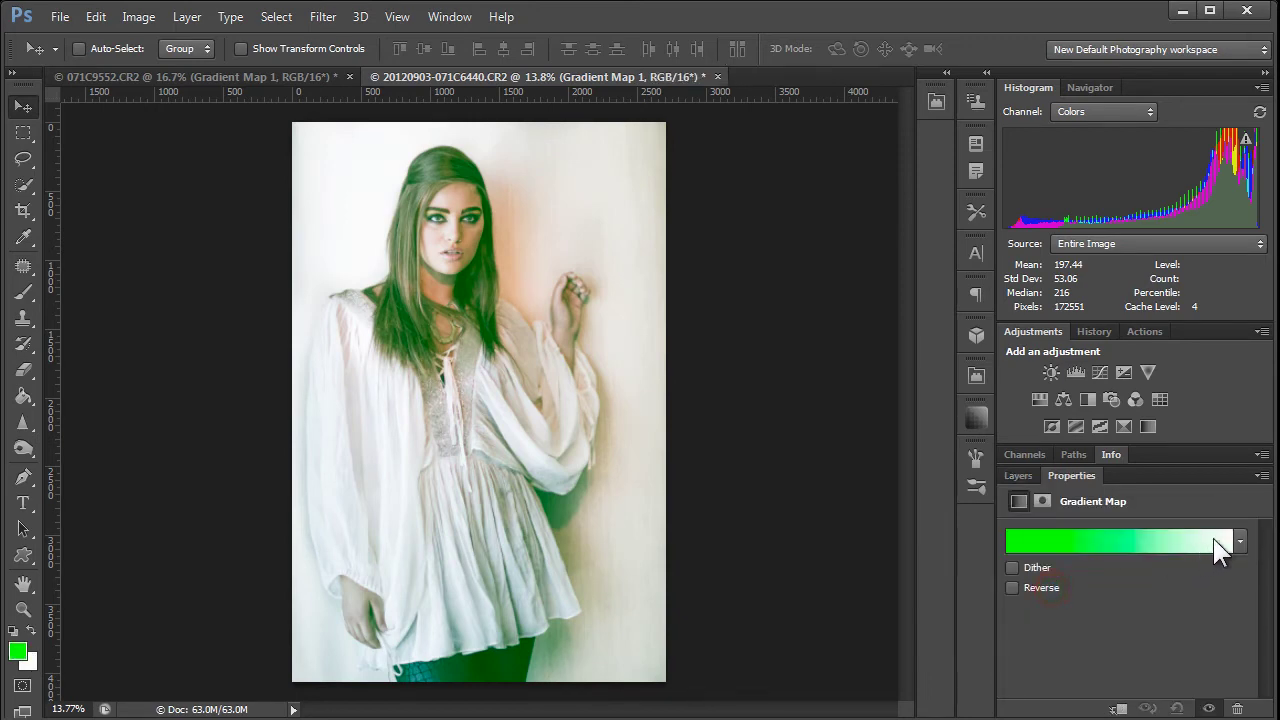
{"action": "left_click", "coordinate": [1240, 541]}
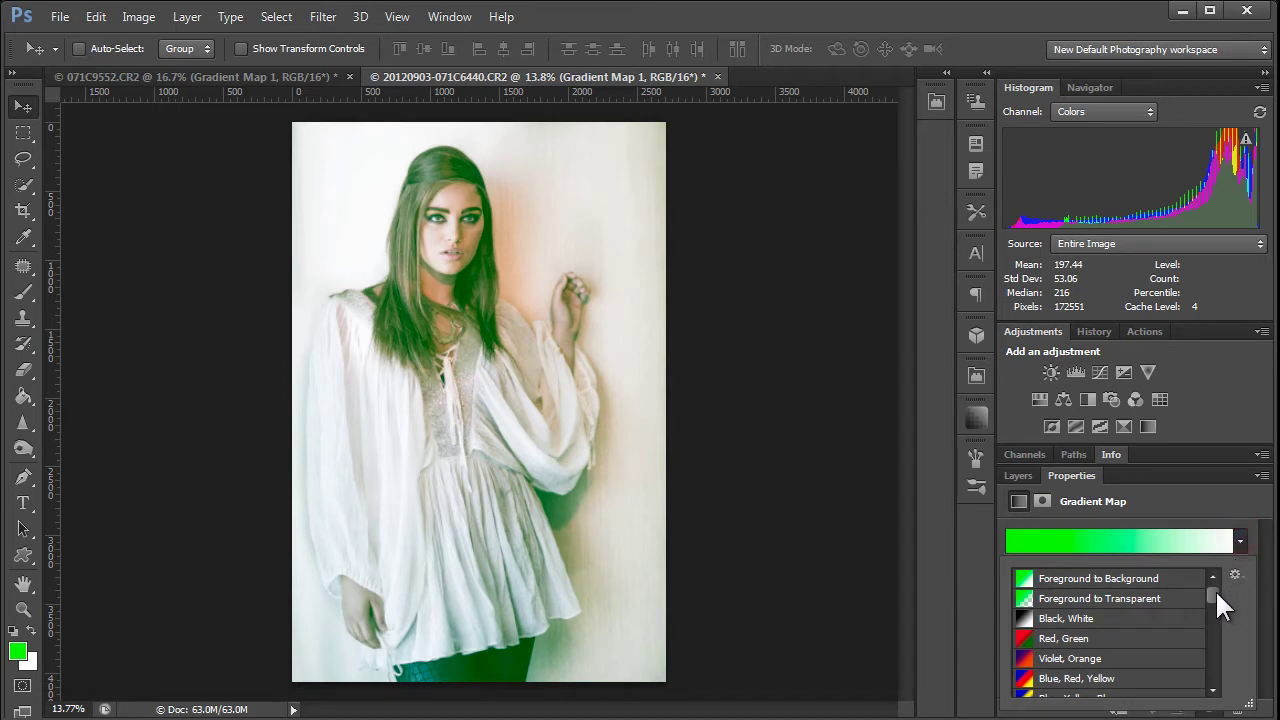
{"action": "left_click_drag", "start_coordinate": [1215, 589], "coordinate": [1216, 602]}
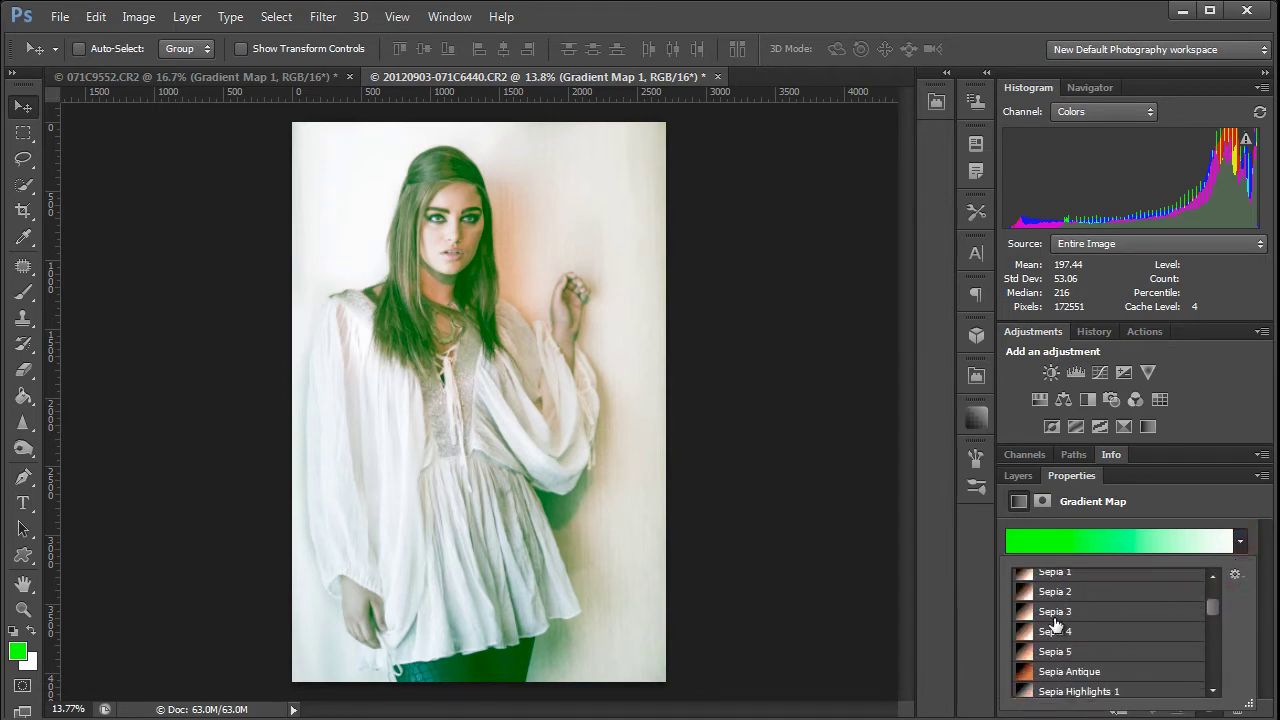
{"action": "scroll", "coordinate": [1055, 625], "scroll_direction": "up", "scroll_amount": 2}
{"action": "scroll", "coordinate": [1055, 625], "scroll_direction": "up", "scroll_amount": 1}
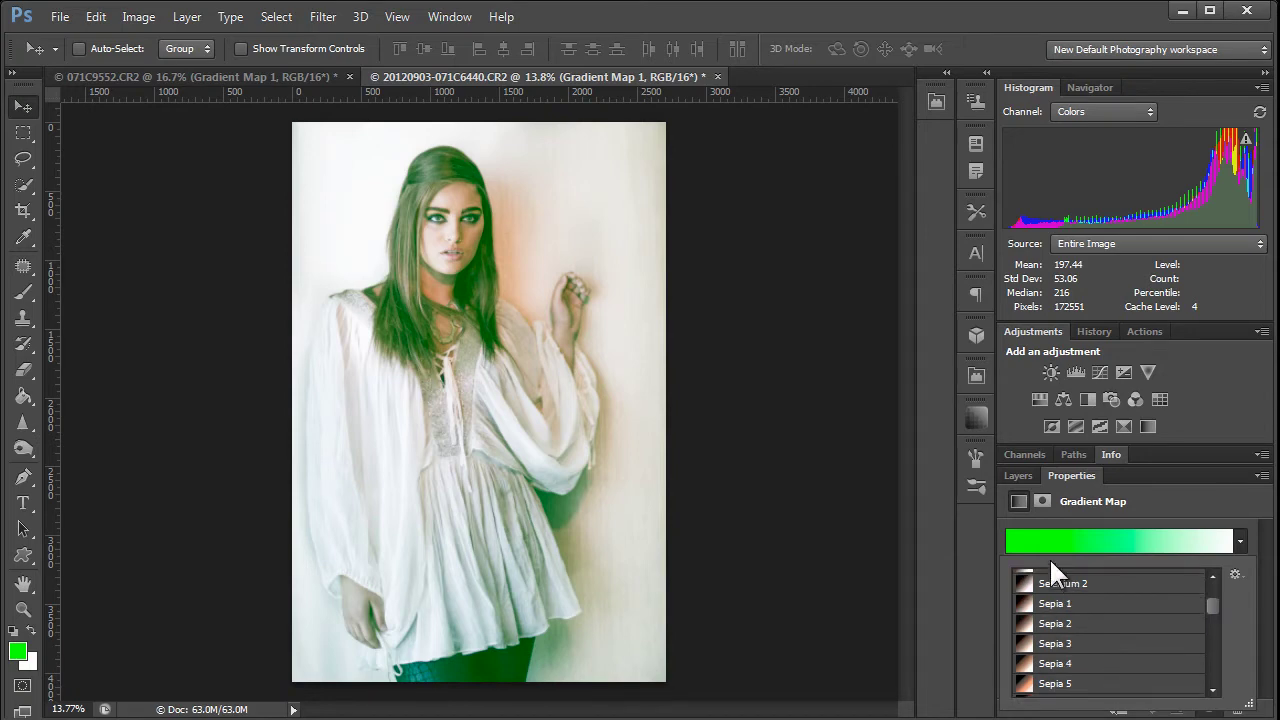
{"action": "scroll", "coordinate": [1060, 645], "scroll_direction": "up", "scroll_amount": 3}
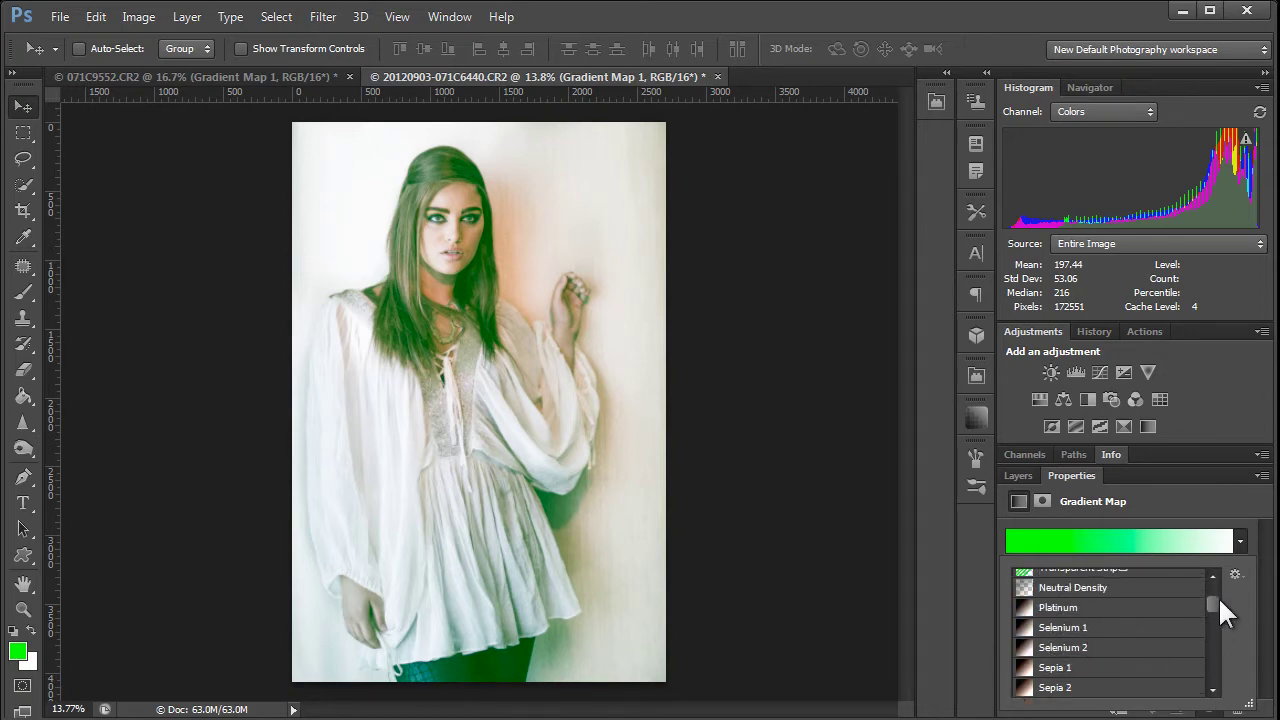
{"action": "left_click_drag", "start_coordinate": [1209, 604], "coordinate": [1209, 609]}
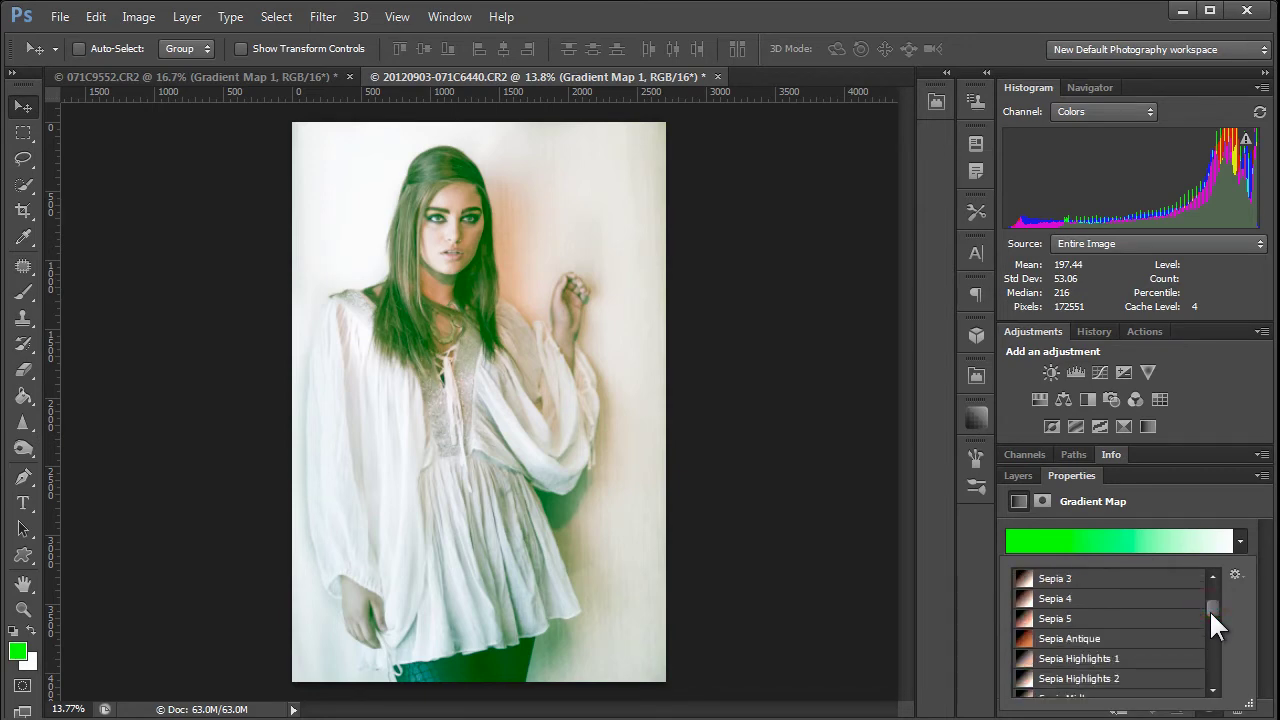
{"action": "double_click", "coordinate": [1031, 640]}
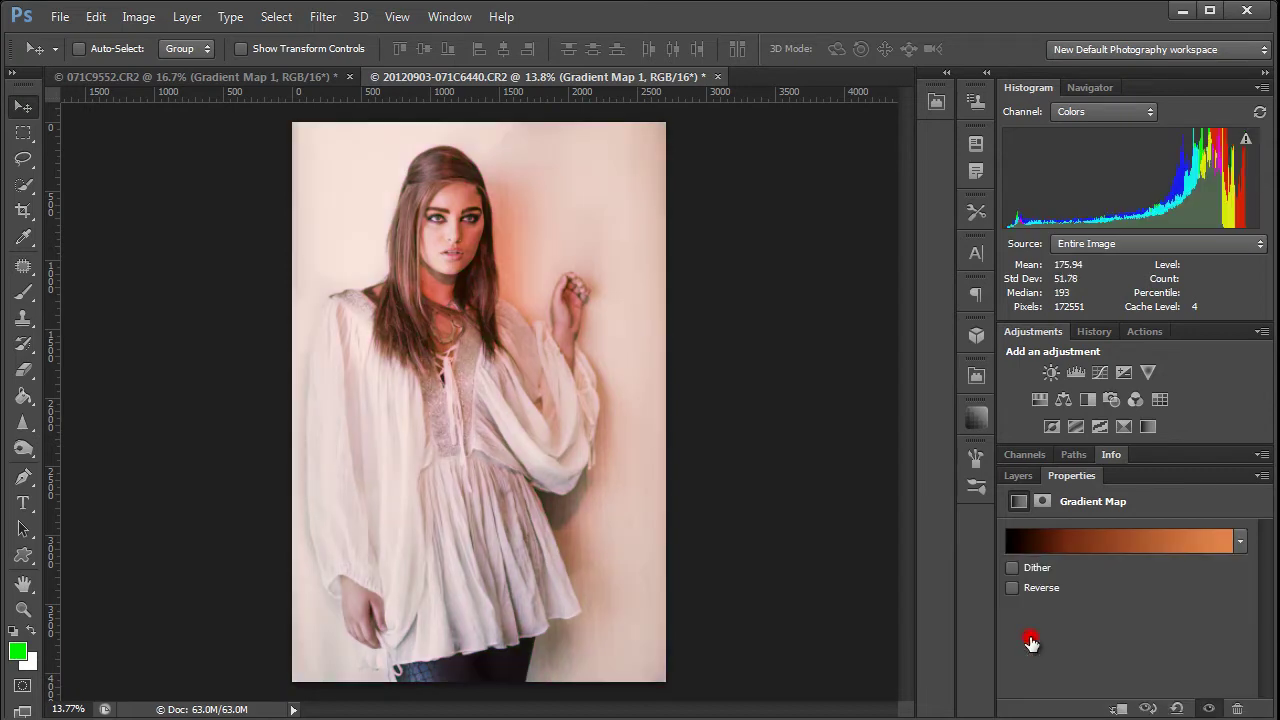
View the Sepia Antique gradient in the Gradient Editor without changing it, and reapply the Foreground to Background preset.
{"action": "left_click", "coordinate": [1070, 537]}
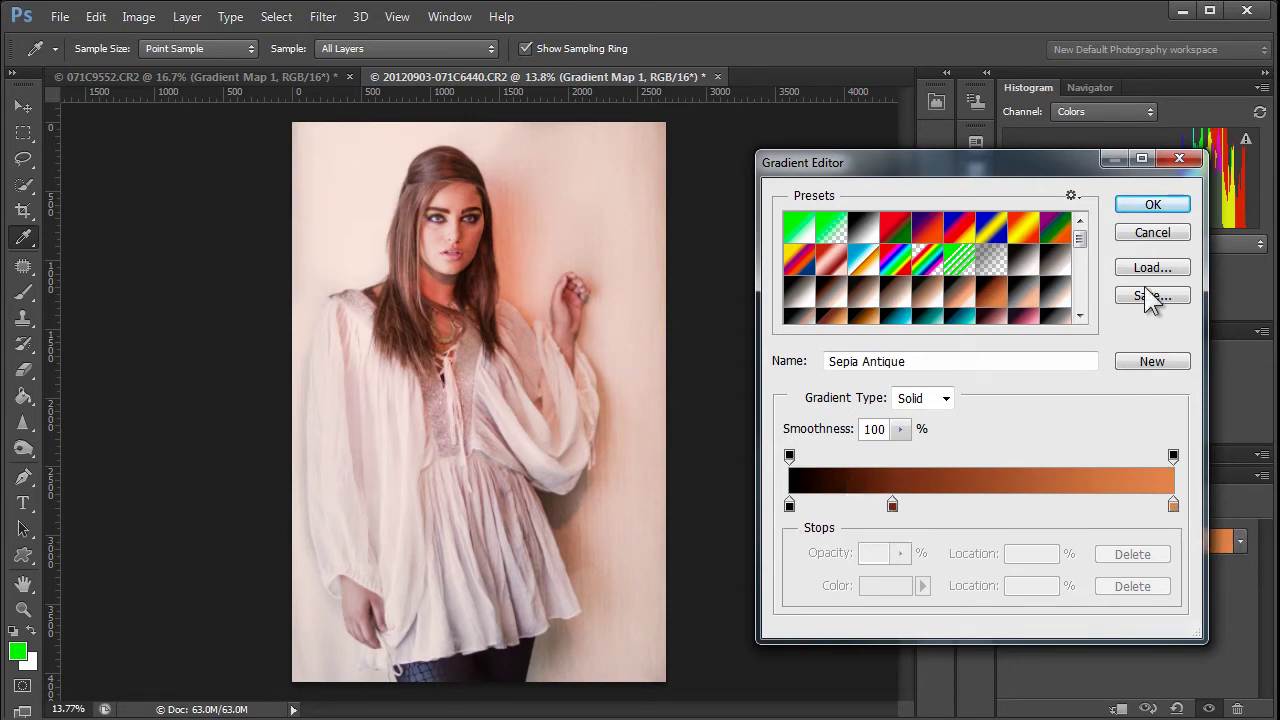
{"action": "left_click", "coordinate": [1152, 234]}
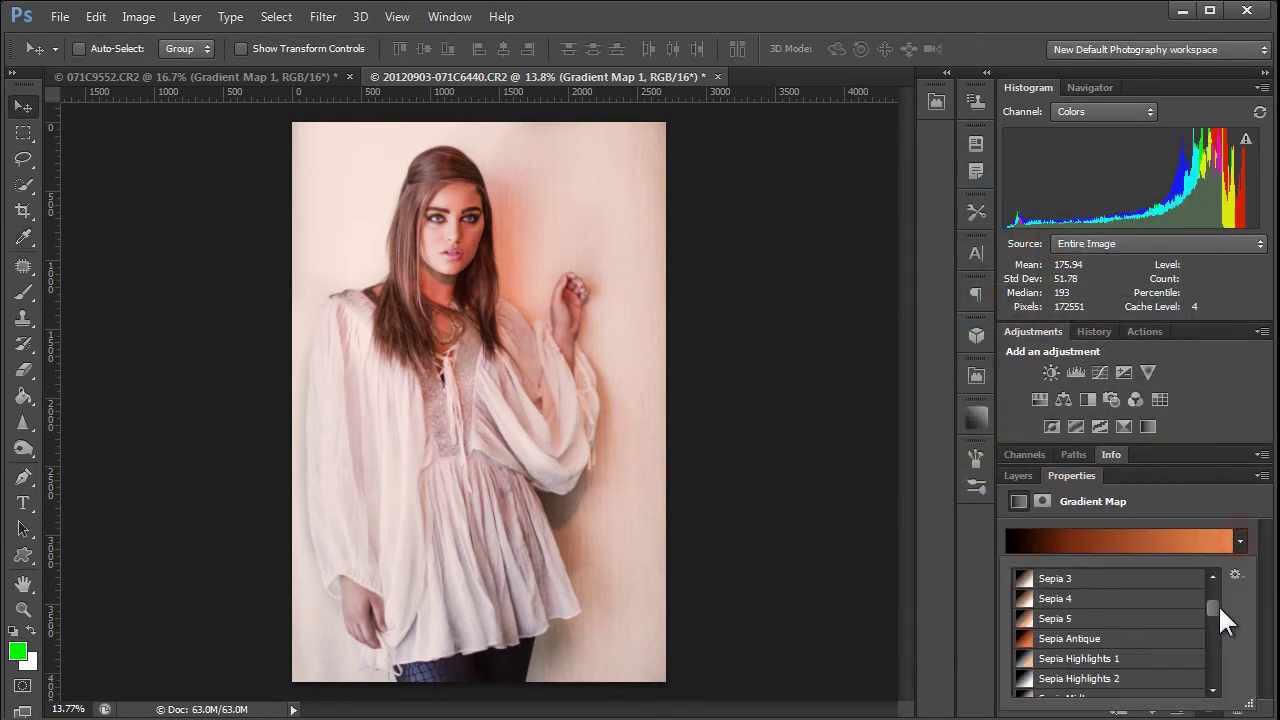
{"action": "left_click_drag", "start_coordinate": [1218, 604], "coordinate": [1210, 566]}
{"action": "left_click", "coordinate": [1040, 588]}
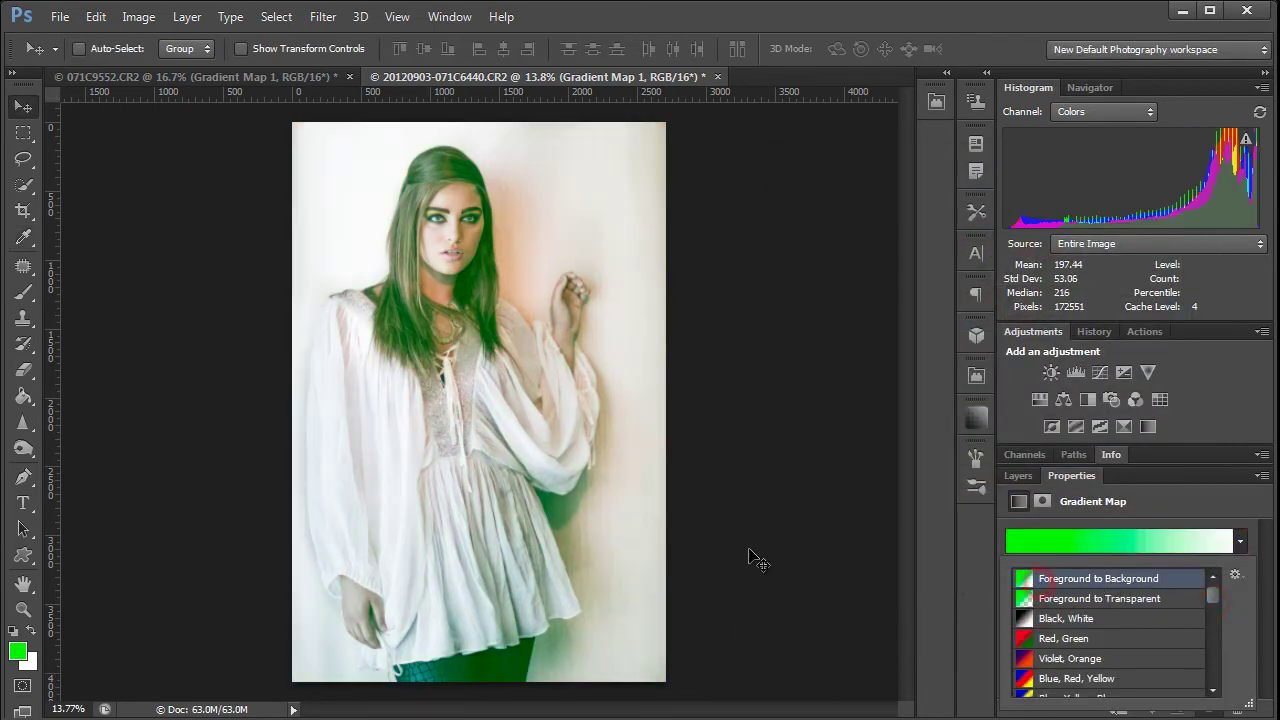
Open the green-to-white gradient in the Gradient Editor and set its green starting color stop to black (000000).
{"action": "left_click", "coordinate": [1064, 537]}
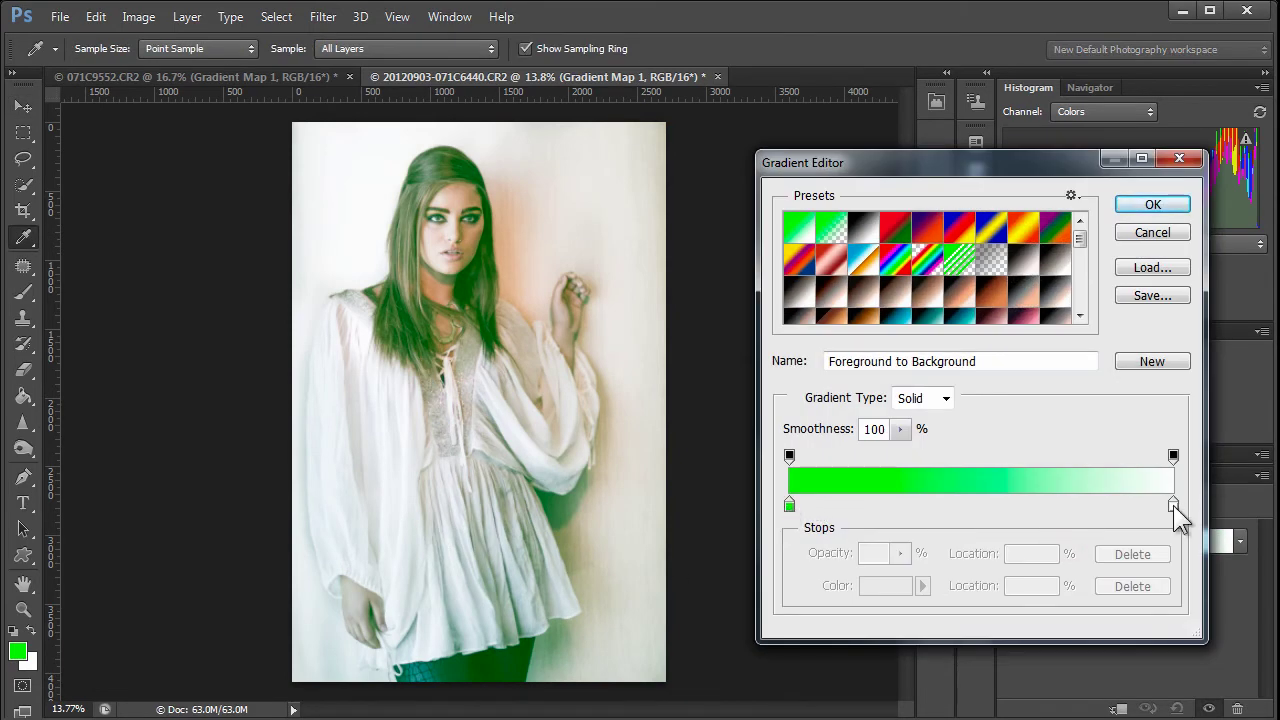
{"action": "double_click", "coordinate": [789, 509]}
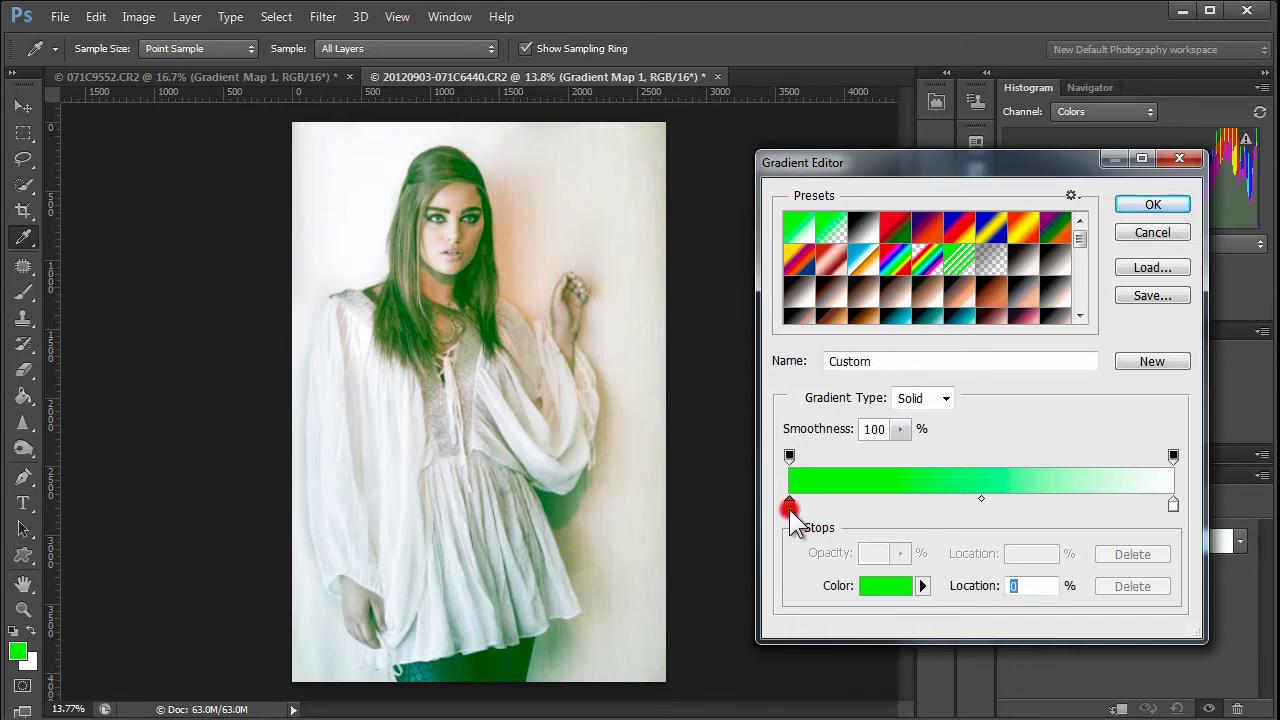
{"action": "left_click", "coordinate": [501, 530]}
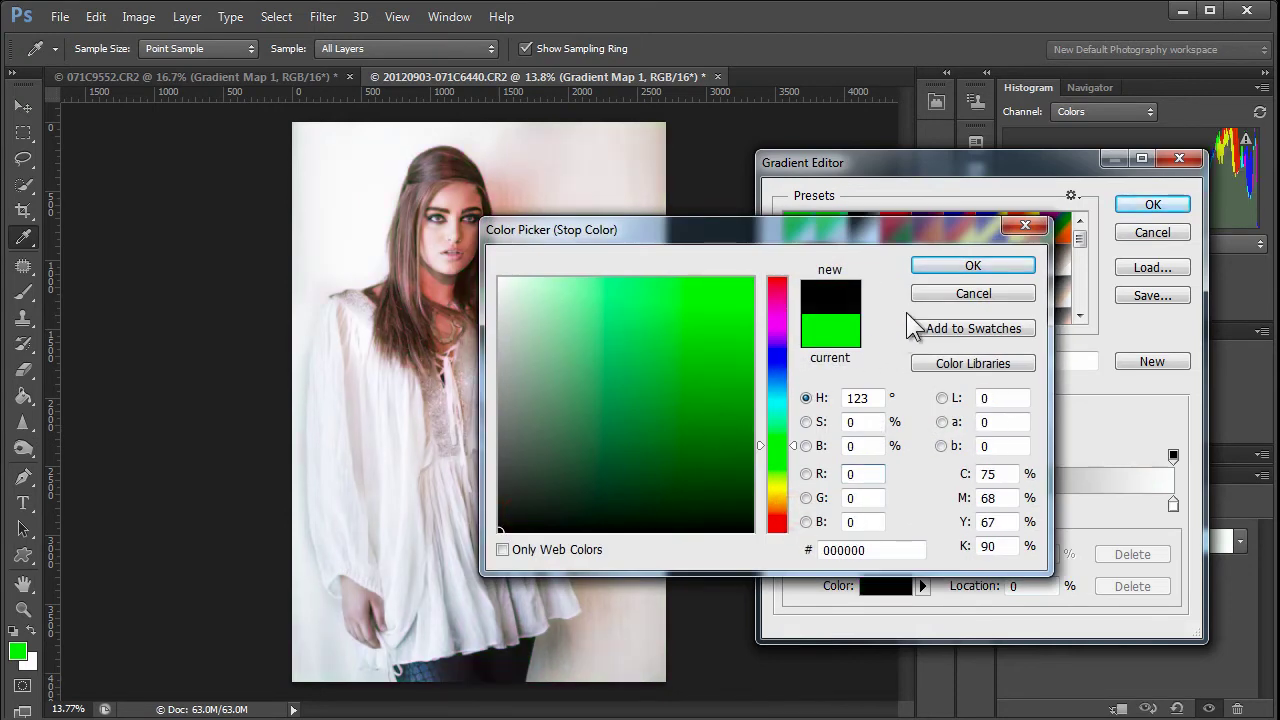
{"action": "left_click", "coordinate": [937, 266]}
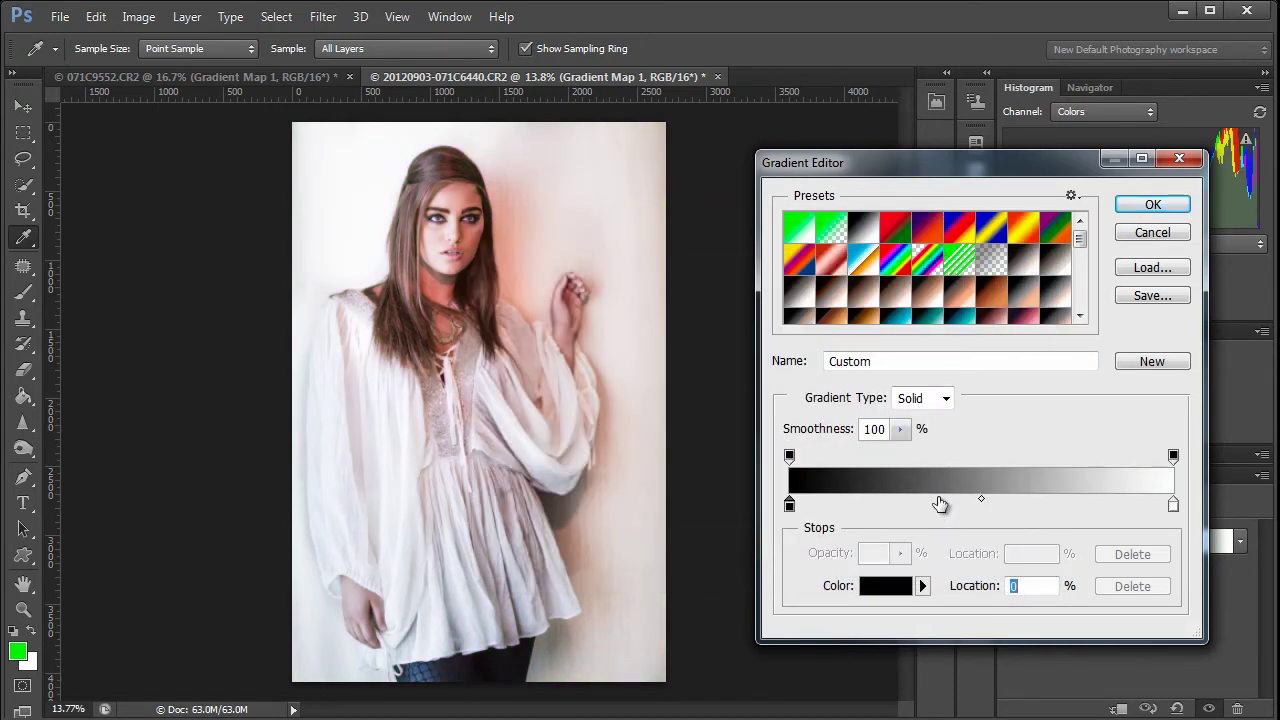
Add a color stop at 39% of the gradient and give it a dark orange color.
{"action": "left_click", "coordinate": [937, 503]}
{"action": "double_click", "coordinate": [936, 504]}
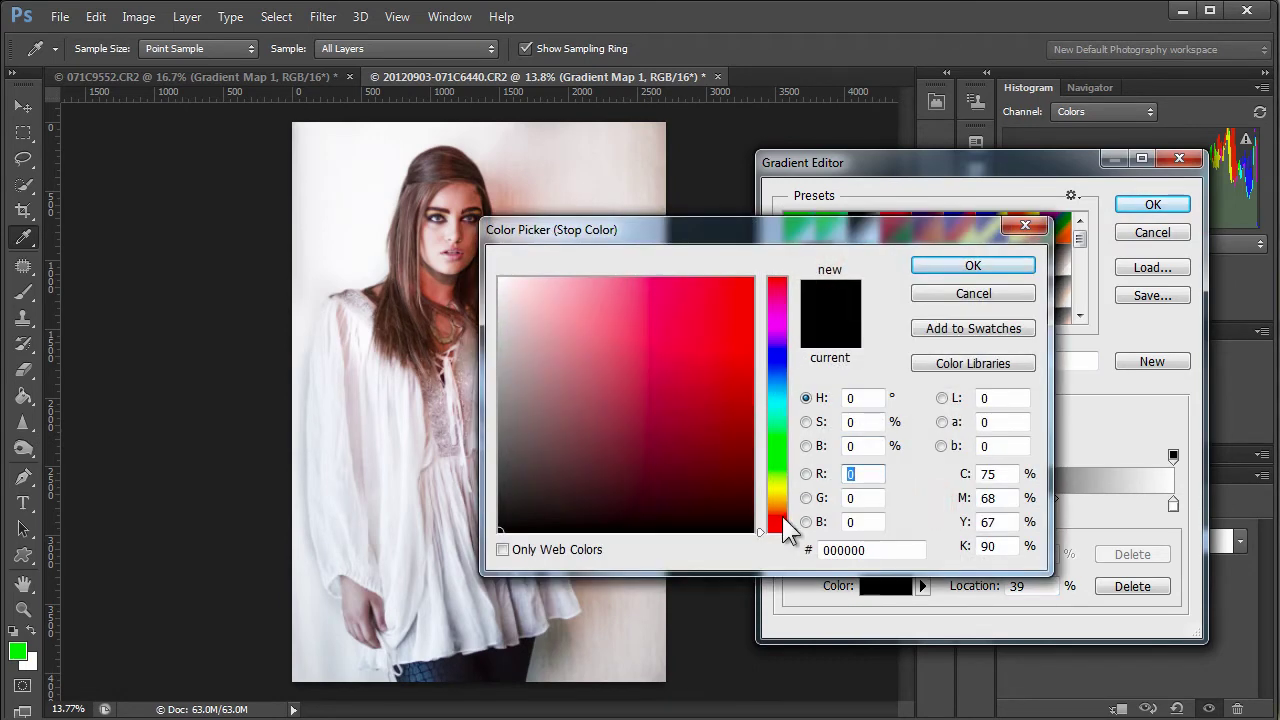
{"action": "left_click", "coordinate": [784, 511]}
{"action": "left_click_drag", "start_coordinate": [784, 519], "coordinate": [786, 515]}
{"action": "left_click_drag", "start_coordinate": [742, 413], "coordinate": [742, 379]}
{"action": "left_click", "coordinate": [995, 267]}
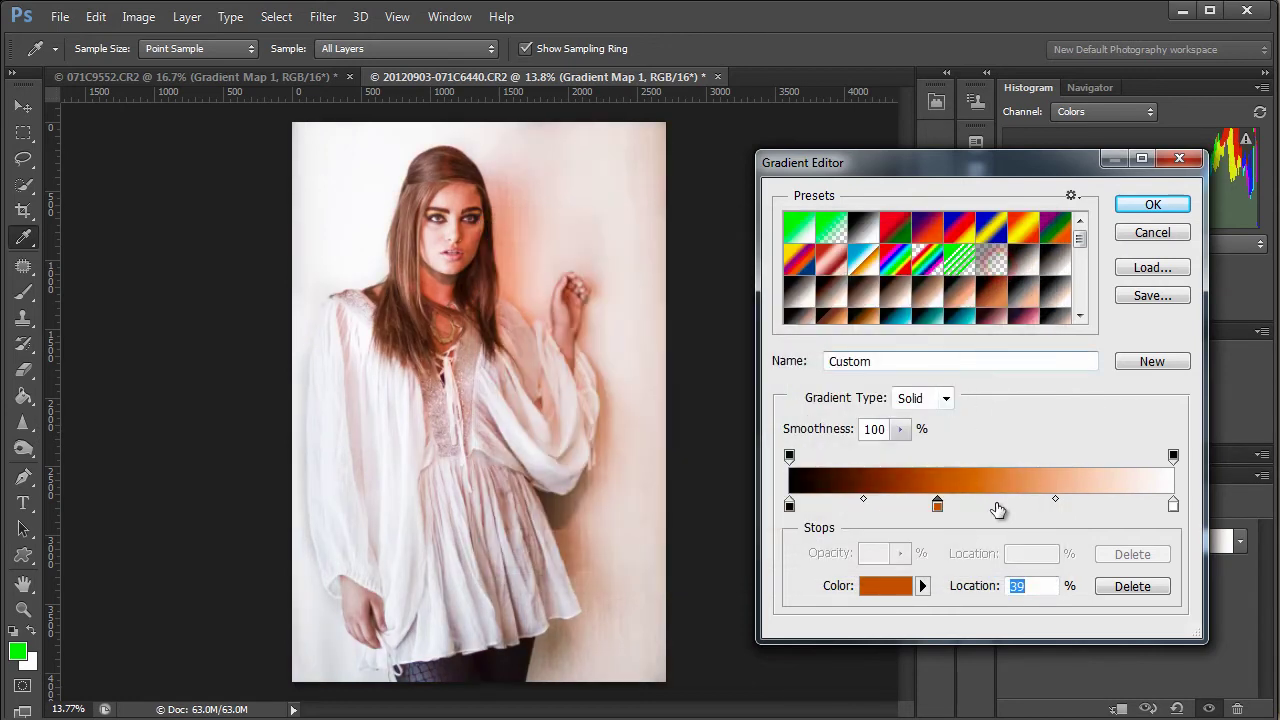
Change the gradient's white end stop at 100% to a pale pink.
{"action": "left_click", "coordinate": [1173, 505]}
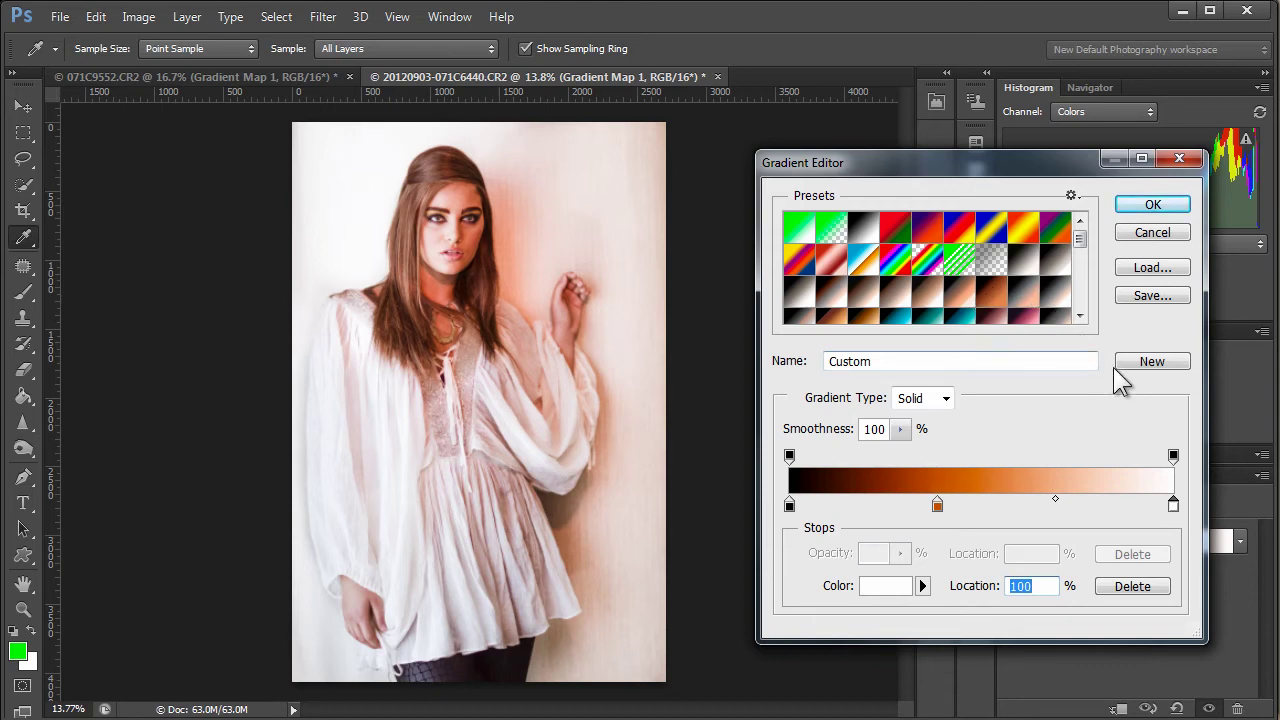
{"action": "double_click", "coordinate": [1173, 505]}
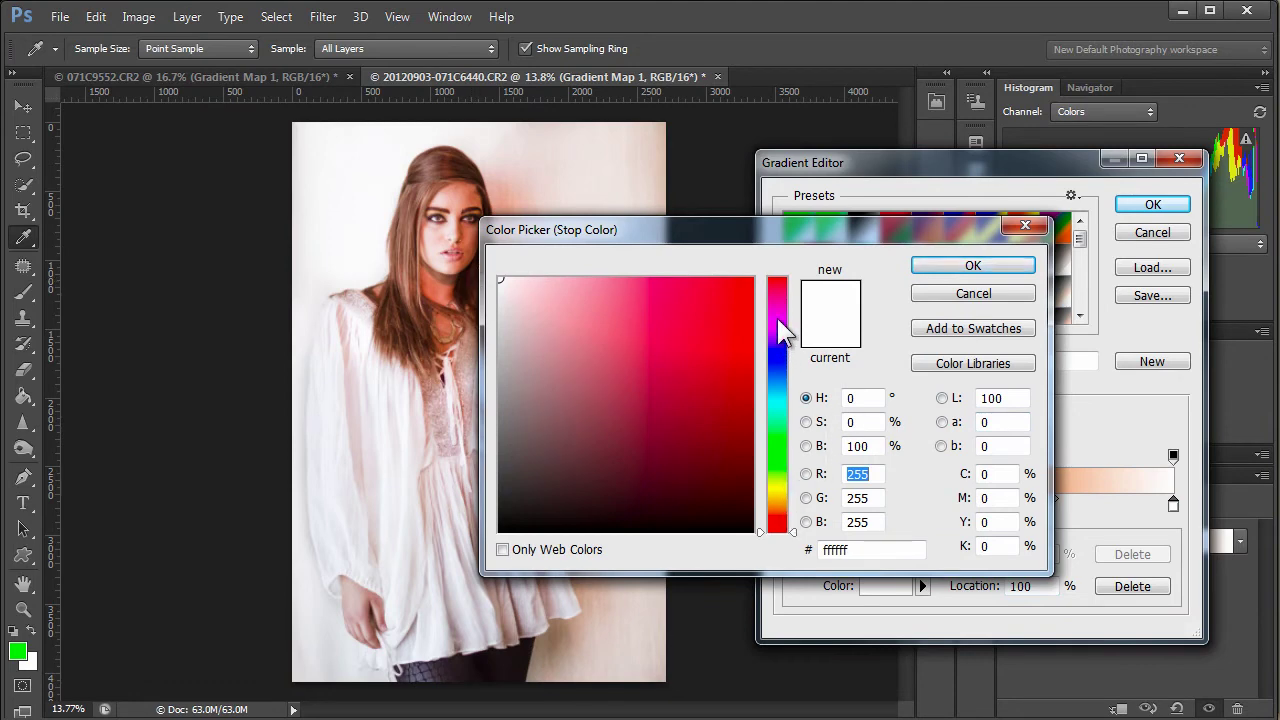
{"action": "left_click_drag", "start_coordinate": [780, 300], "coordinate": [775, 285]}
{"action": "left_click_drag", "start_coordinate": [551, 288], "coordinate": [524, 281]}
{"action": "left_click", "coordinate": [930, 264]}
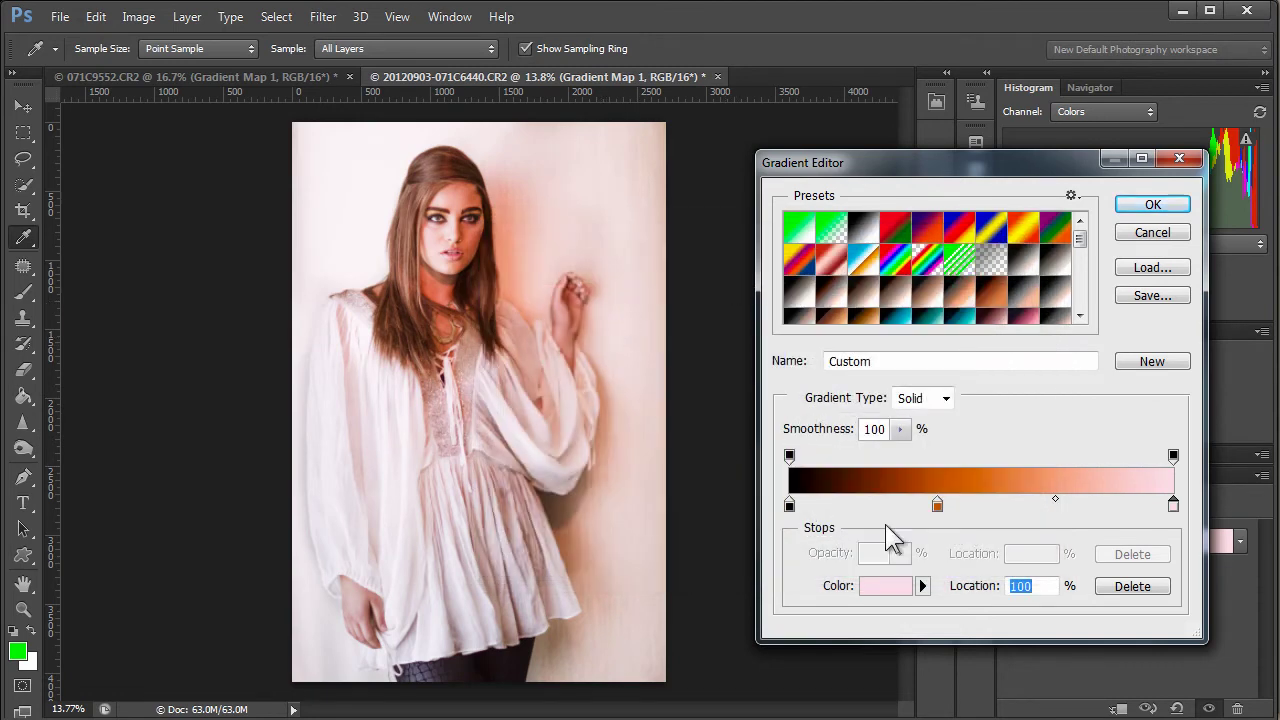
Set the orange-to-pink midpoint to 40%, and try several positions for the black-to-orange midpoint, settling on 54%.
{"action": "mouse_move", "coordinate": [1055, 500]}
{"action": "left_mouse_down"}
{"action": "mouse_move", "coordinate": [981, 500]}
{"action": "mouse_move", "coordinate": [1148, 499]}
{"action": "mouse_move", "coordinate": [995, 496]}
{"action": "mouse_move", "coordinate": [1095, 495]}
{"action": "mouse_move", "coordinate": [1033, 498]}
{"action": "left_mouse_up"}
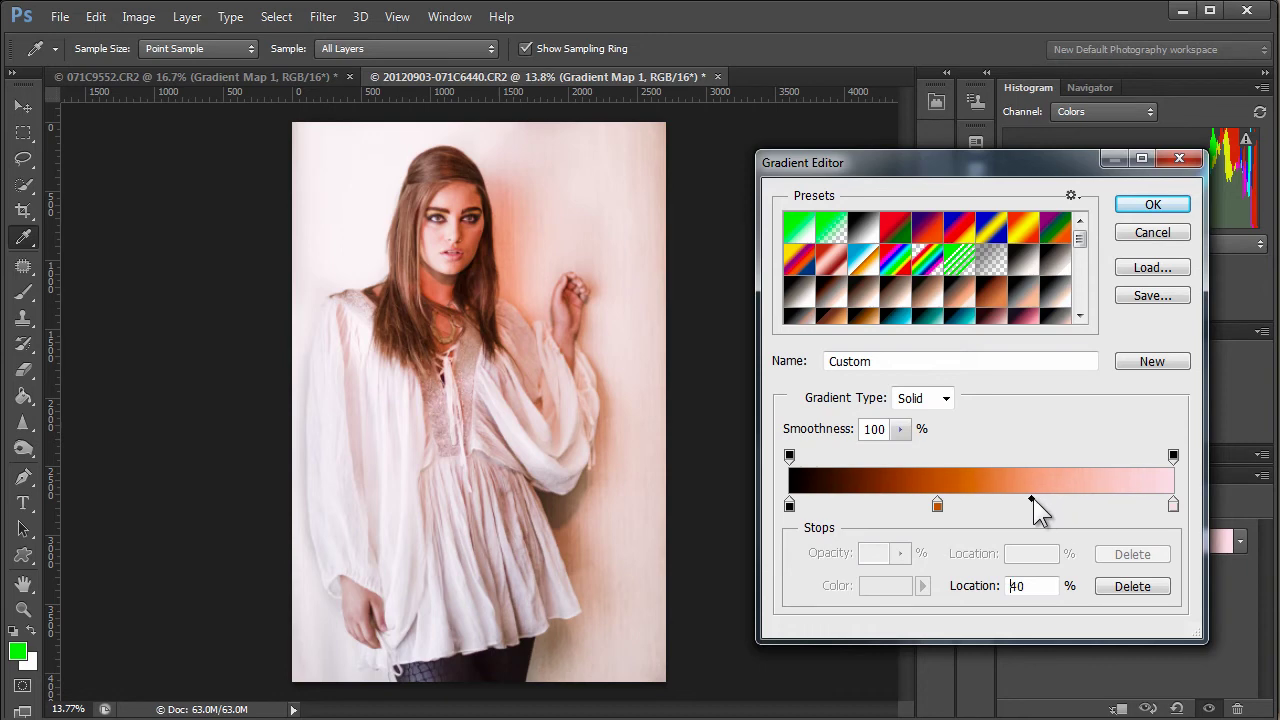
{"action": "left_click", "coordinate": [937, 505]}
{"action": "left_click_drag", "start_coordinate": [903, 506], "coordinate": [886, 527]}
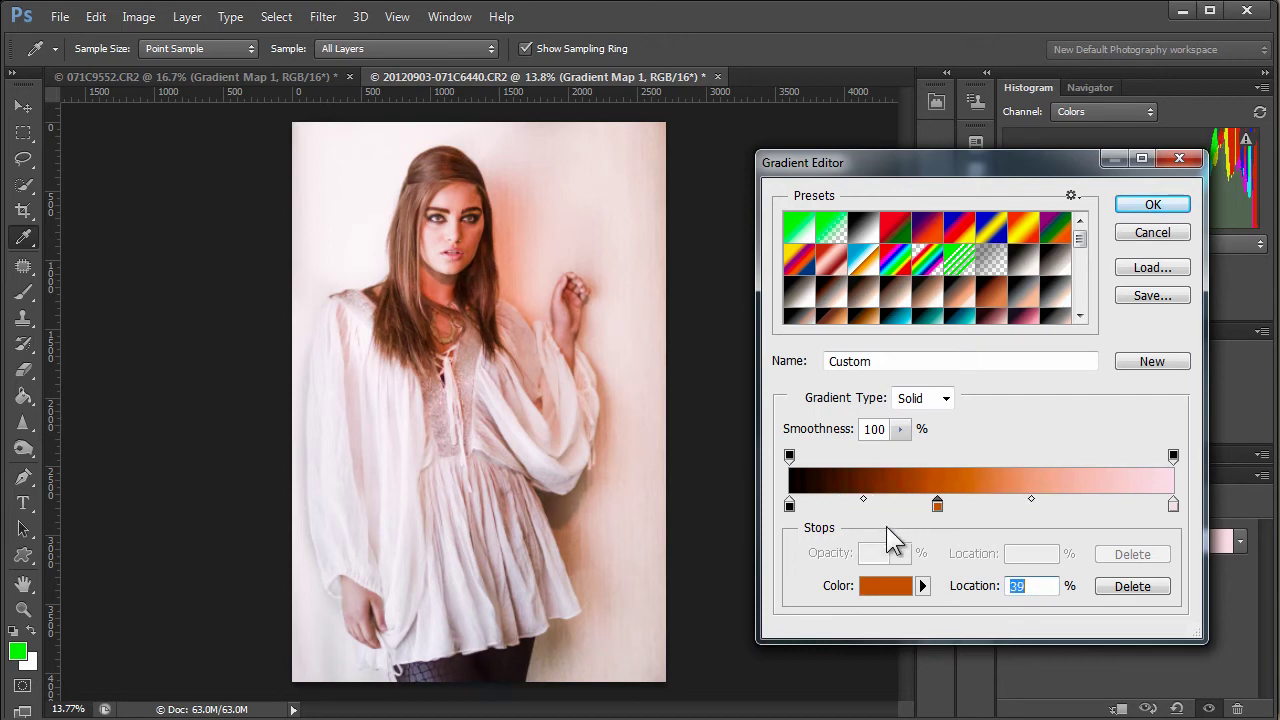
{"action": "left_click", "coordinate": [864, 500]}
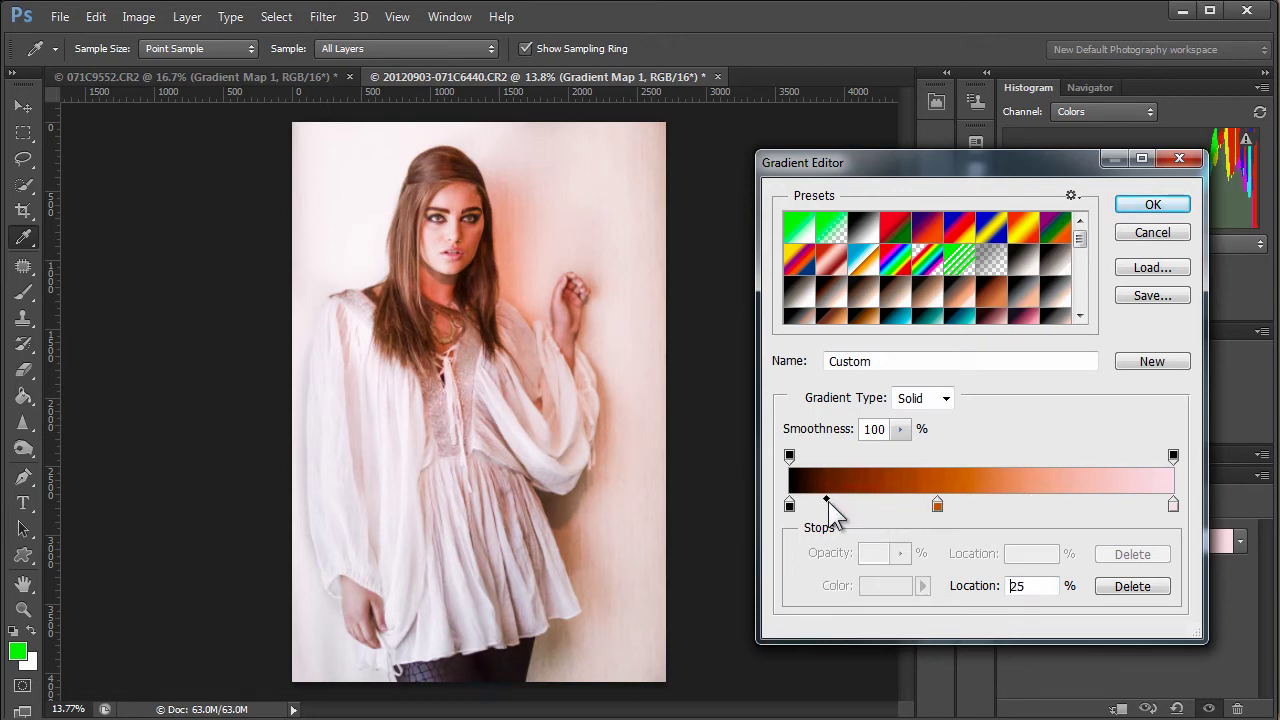
{"action": "mouse_move", "coordinate": [849, 500]}
{"action": "left_mouse_down"}
{"action": "mouse_move", "coordinate": [906, 500]}
{"action": "mouse_move", "coordinate": [857, 500]}
{"action": "left_mouse_up"}
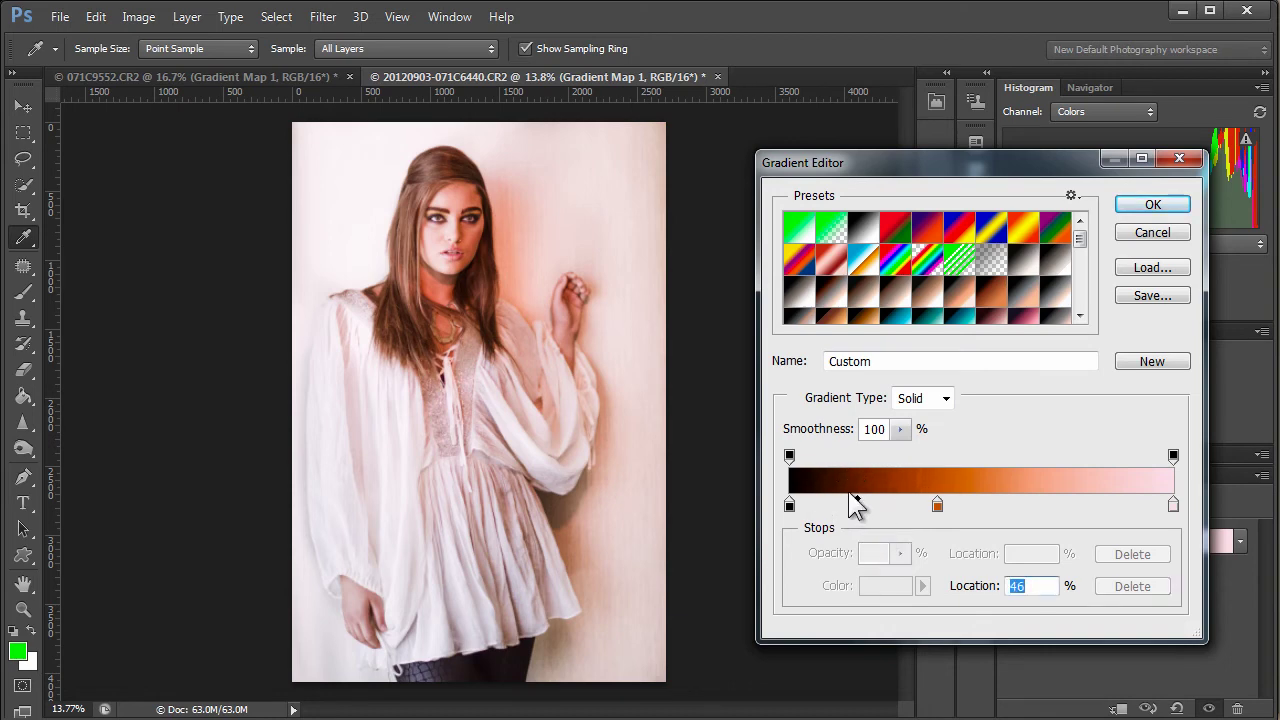
{"action": "left_click_drag", "start_coordinate": [857, 500], "coordinate": [819, 500]}
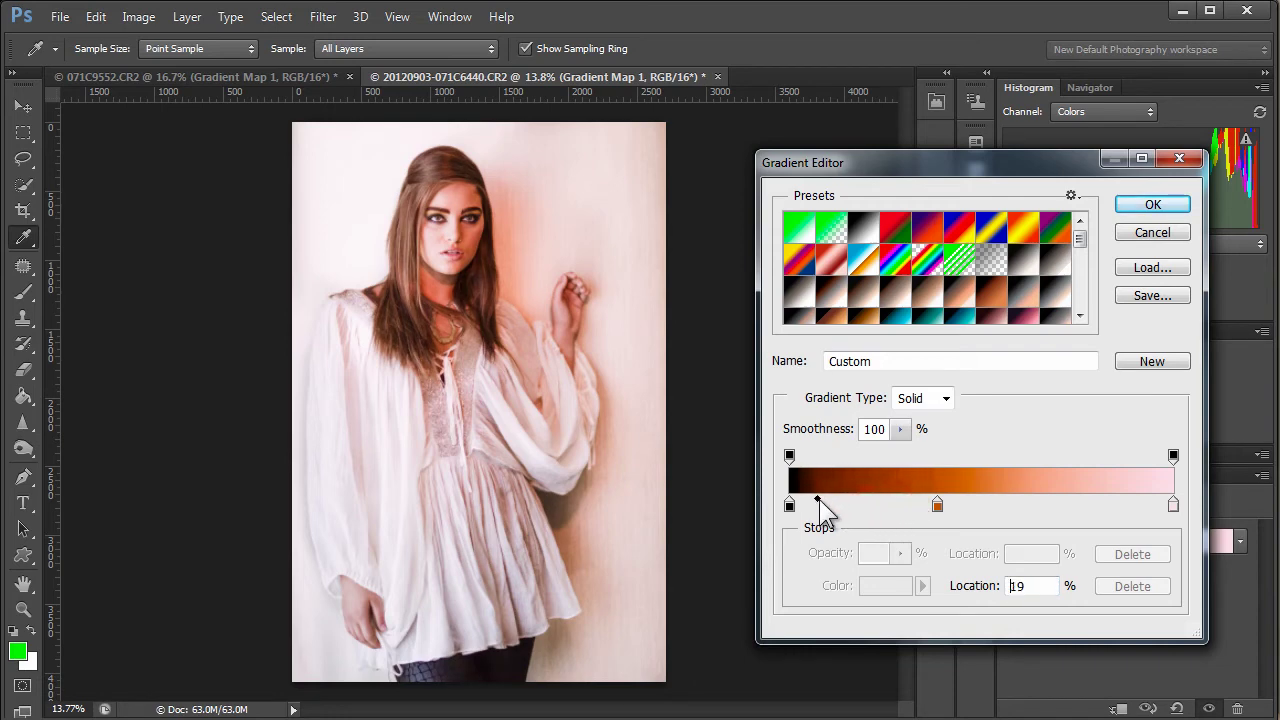
{"action": "left_click", "coordinate": [819, 499]}
{"action": "left_click_drag", "start_coordinate": [819, 499], "coordinate": [870, 497]}
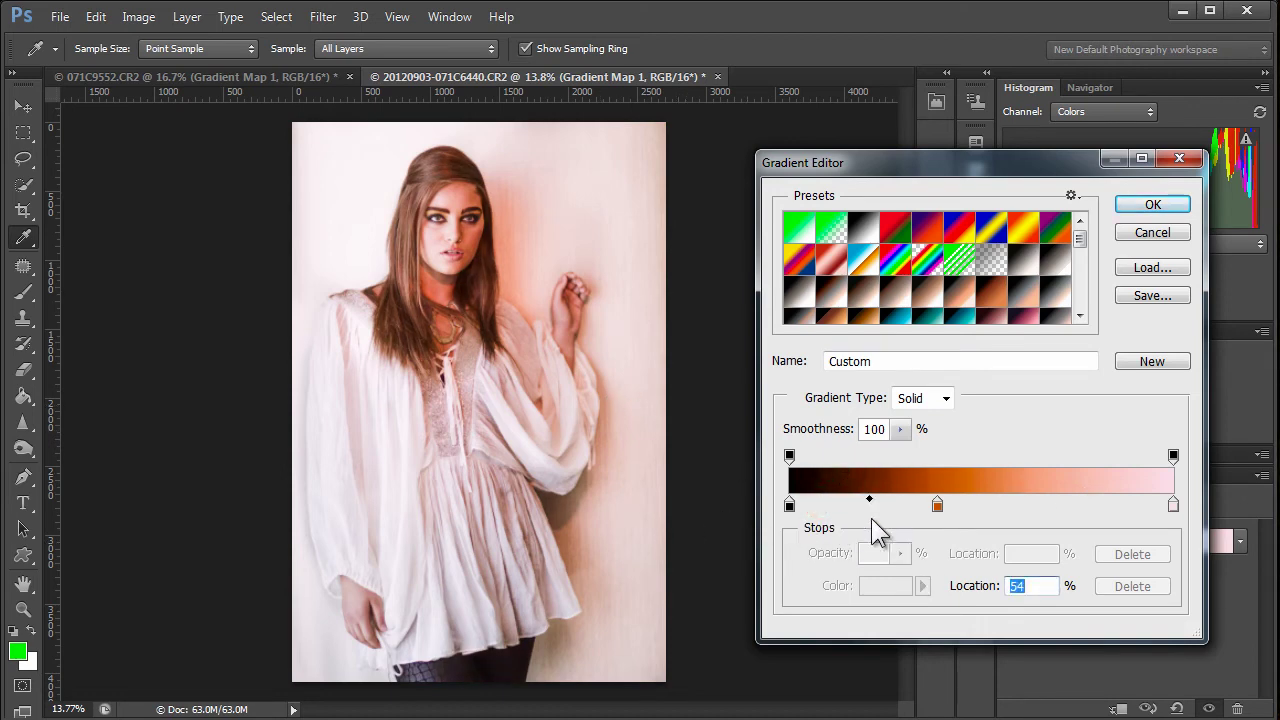
Save the gradients as a gradient file named test1 in the Gradients folder.
{"action": "left_click", "coordinate": [1135, 296]}
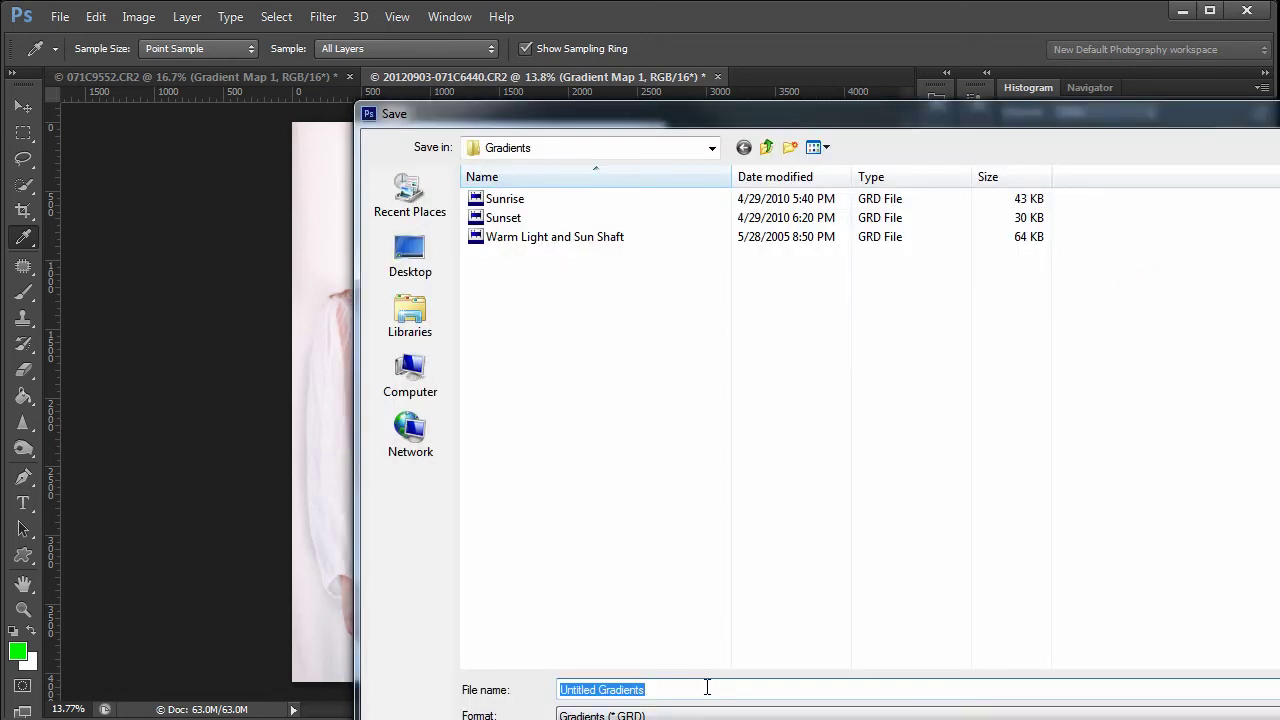
{"action": "key", "text": "BackSpace"}
{"action": "type", "text": "test1"}
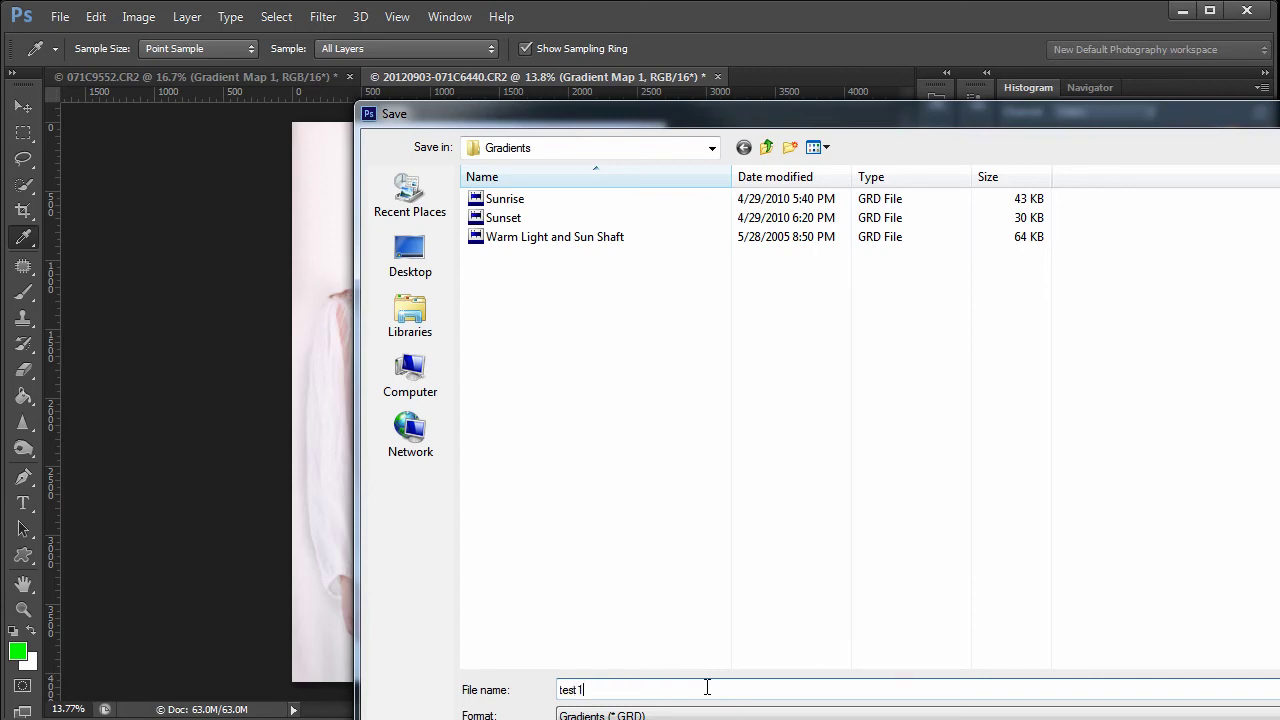
{"action": "key", "text": "Return"}
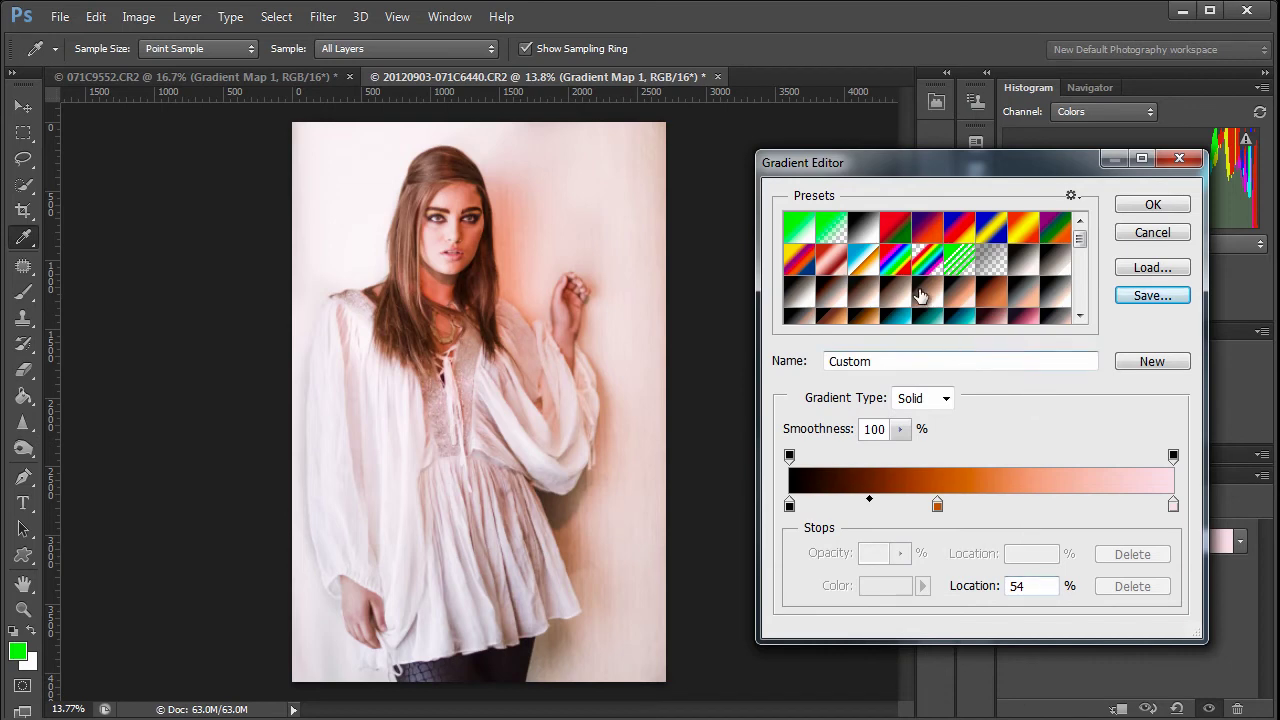
Apply the Sepia 5 preset to the gradient map, checking its end stop's color without changing it.
{"action": "left_click", "coordinate": [958, 292]}
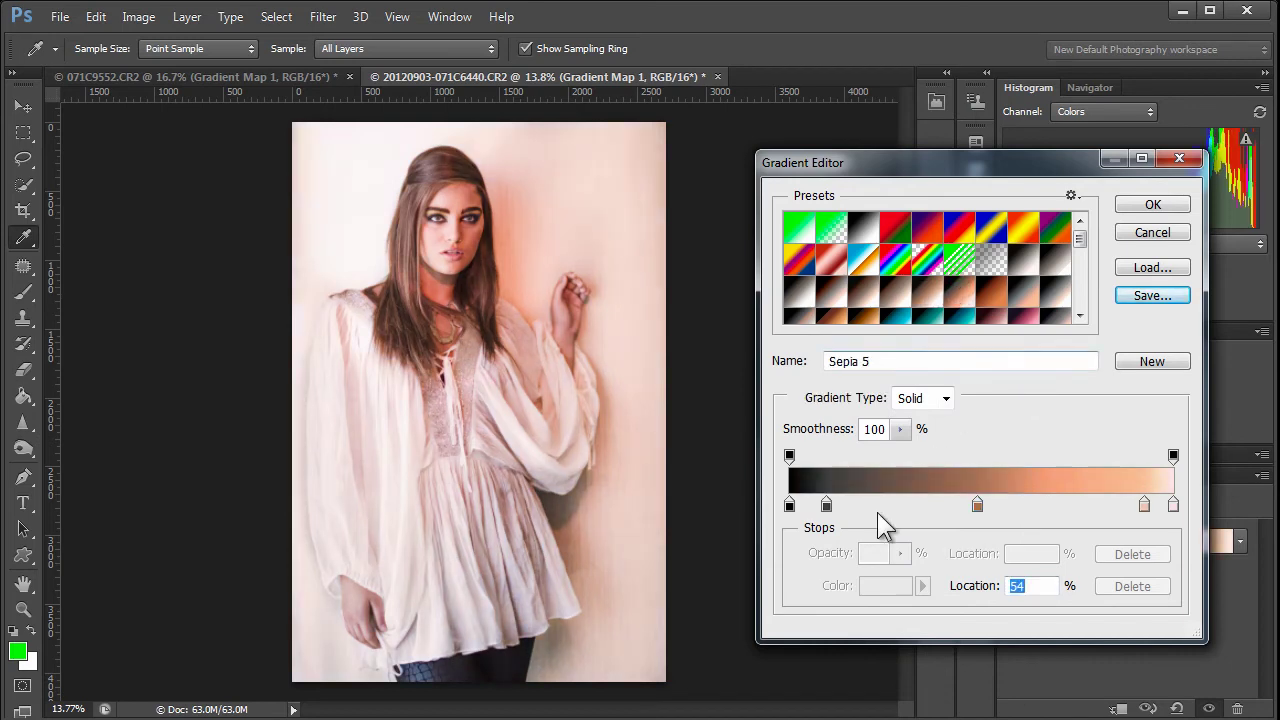
{"action": "left_click", "coordinate": [1174, 505]}
{"action": "double_click", "coordinate": [1174, 505]}
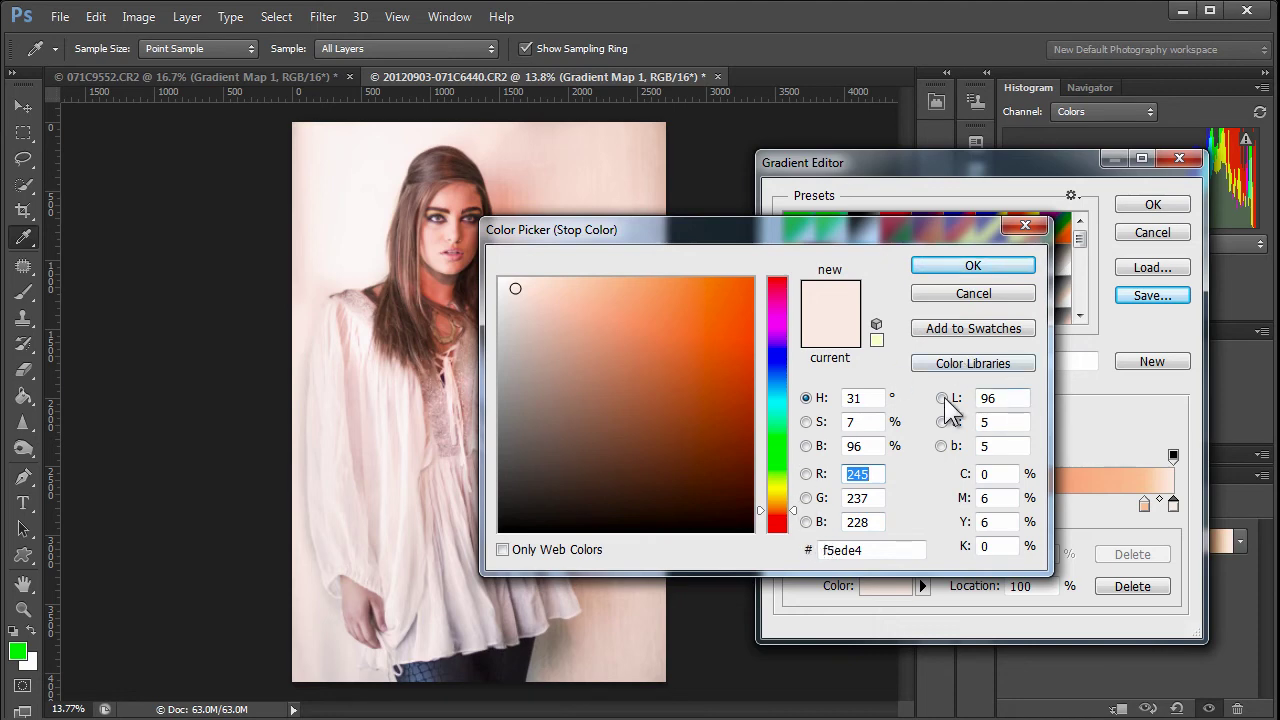
{"action": "left_click", "coordinate": [1035, 229]}
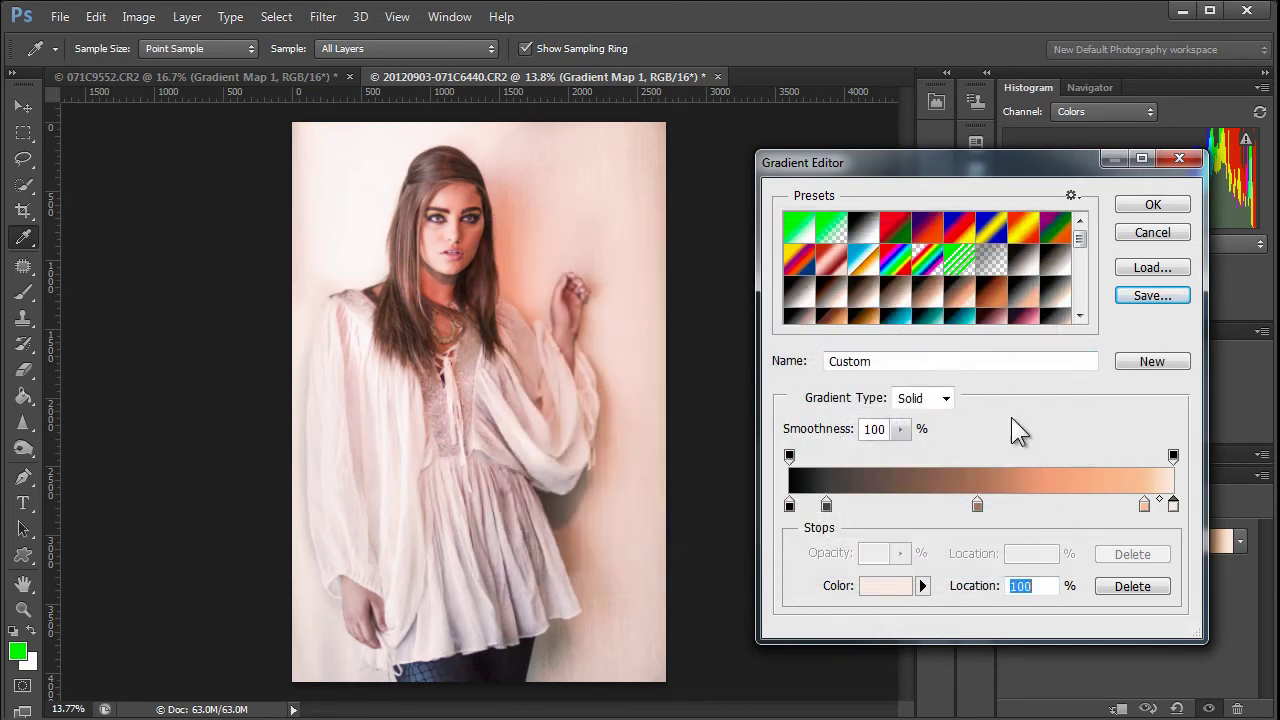
{"action": "left_click", "coordinate": [1150, 203]}
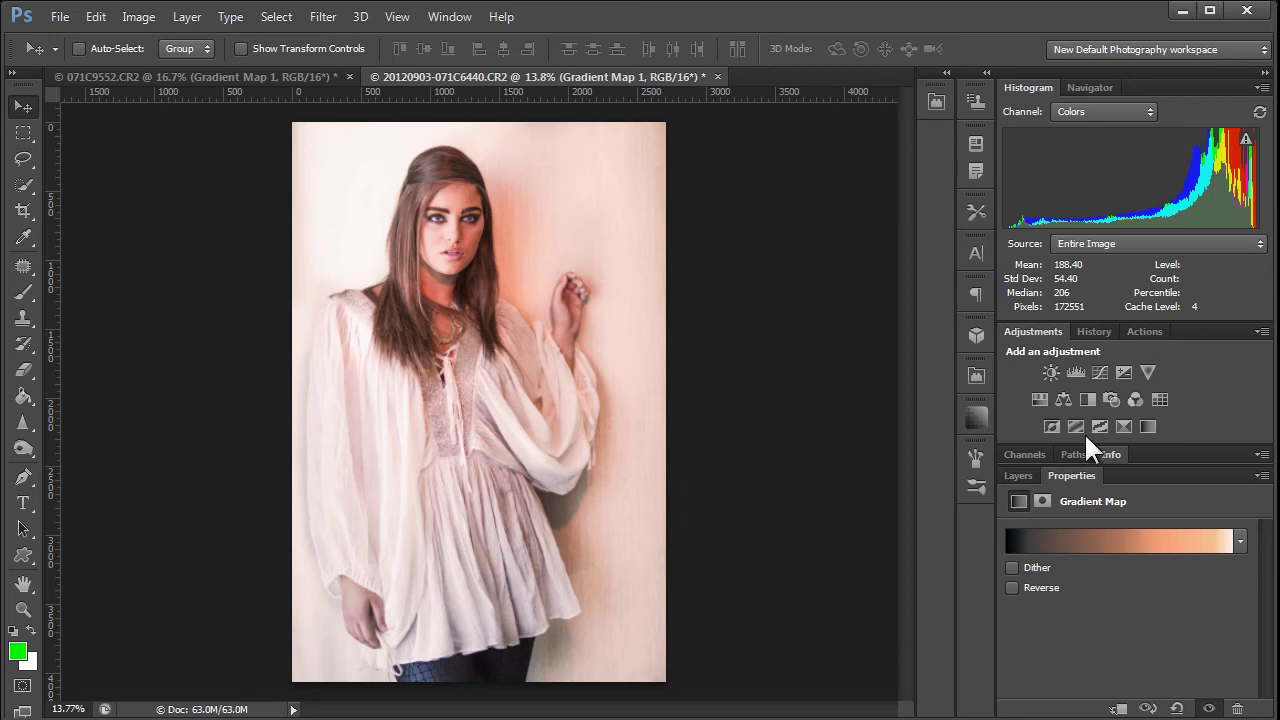
Return to the layer list and reopen the Gradient Map 1 layer's gradient settings.
{"action": "left_click", "coordinate": [1016, 475]}
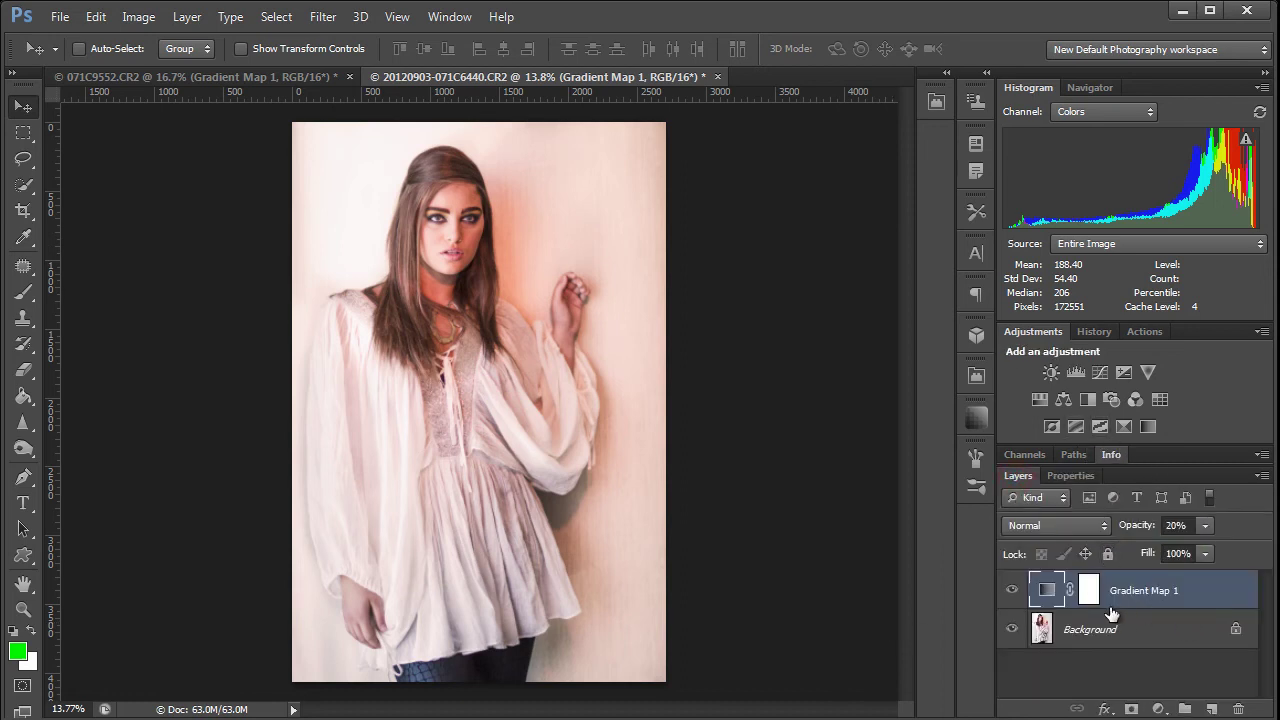
{"action": "double_click", "coordinate": [1045, 595]}
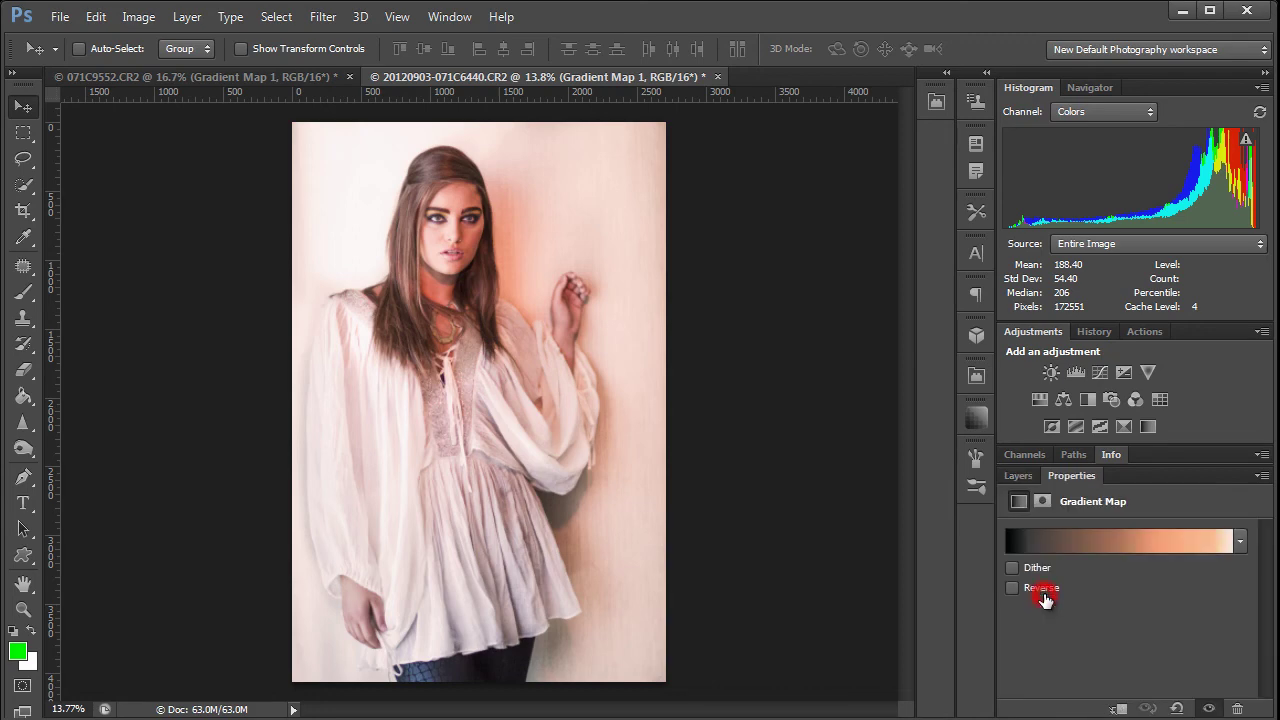
Apply one of the Custom golden-brown, multi-band preset gradients from far down the preset list to the gradient map.
{"action": "left_click", "coordinate": [1243, 544]}
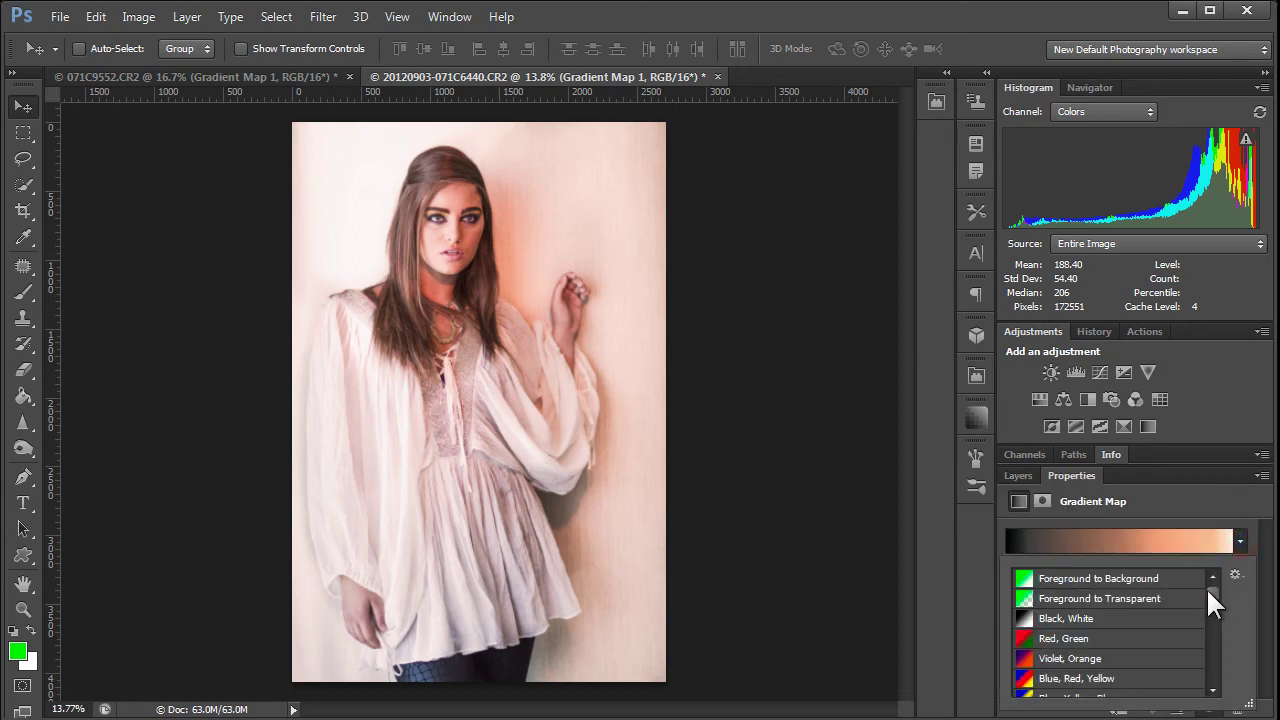
{"action": "left_click_drag", "start_coordinate": [1207, 589], "coordinate": [1208, 623]}
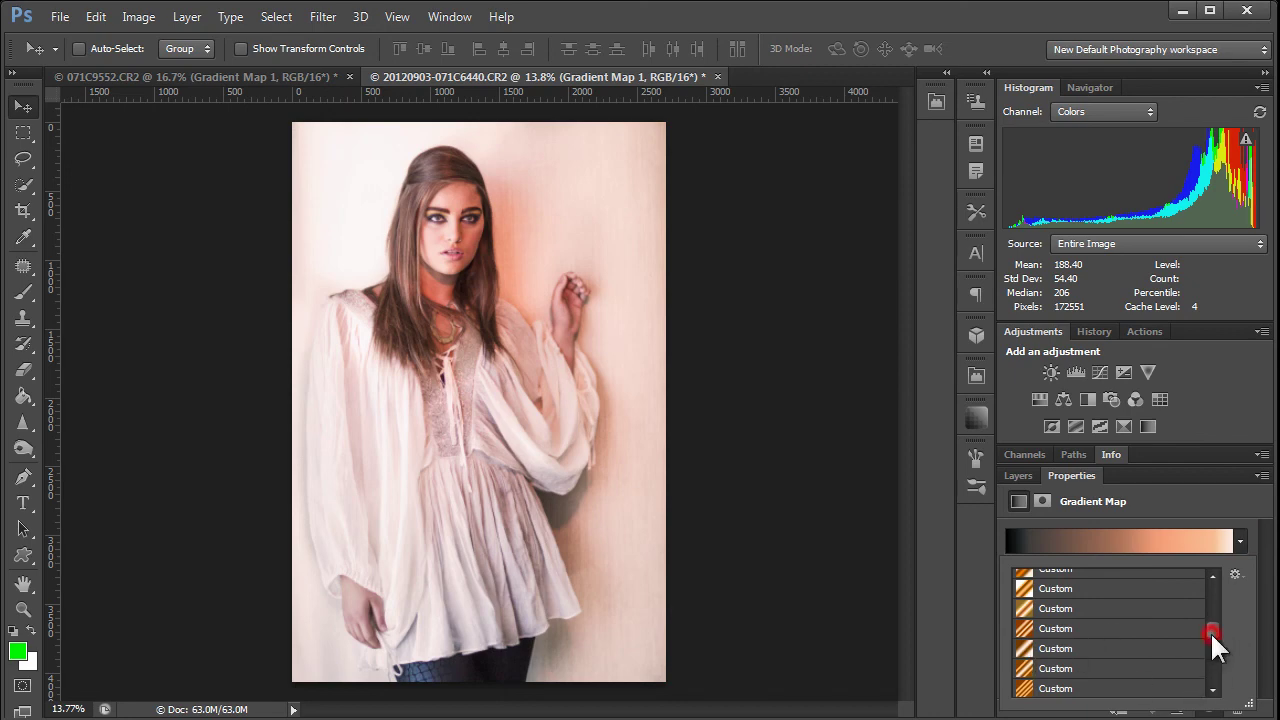
{"action": "left_click_drag", "start_coordinate": [1210, 631], "coordinate": [1206, 635]}
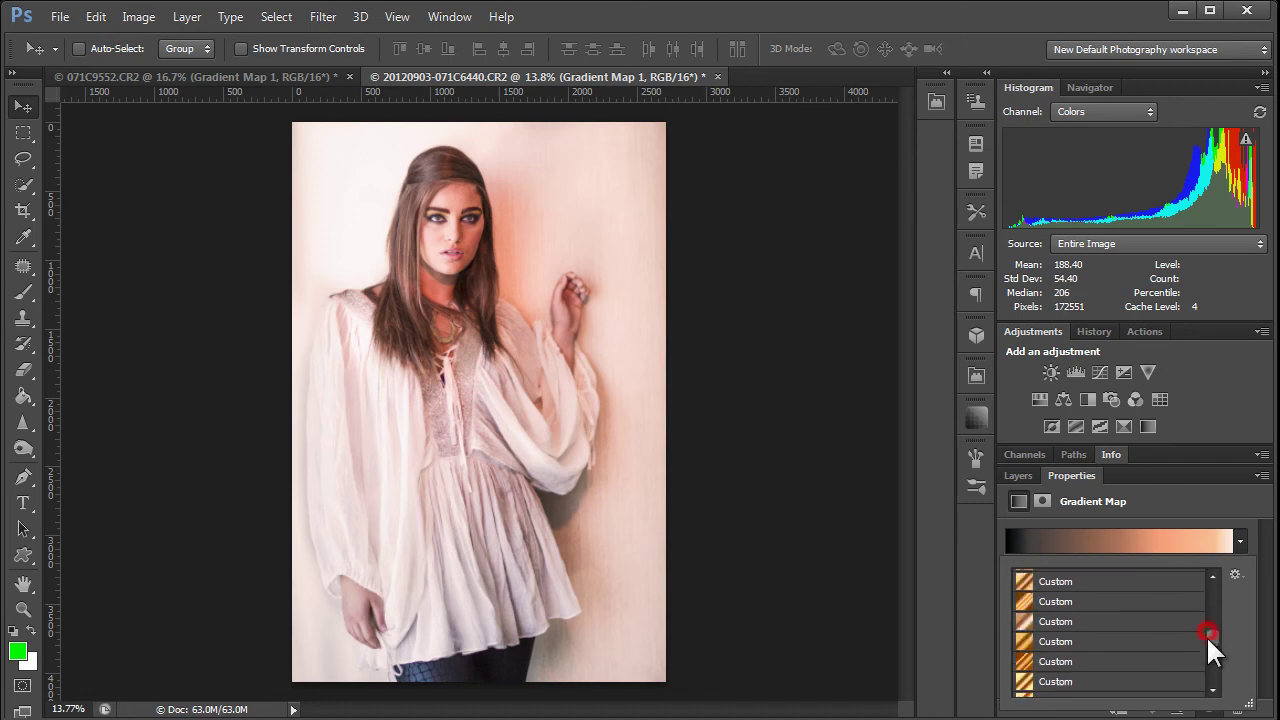
{"action": "double_click", "coordinate": [1027, 665]}
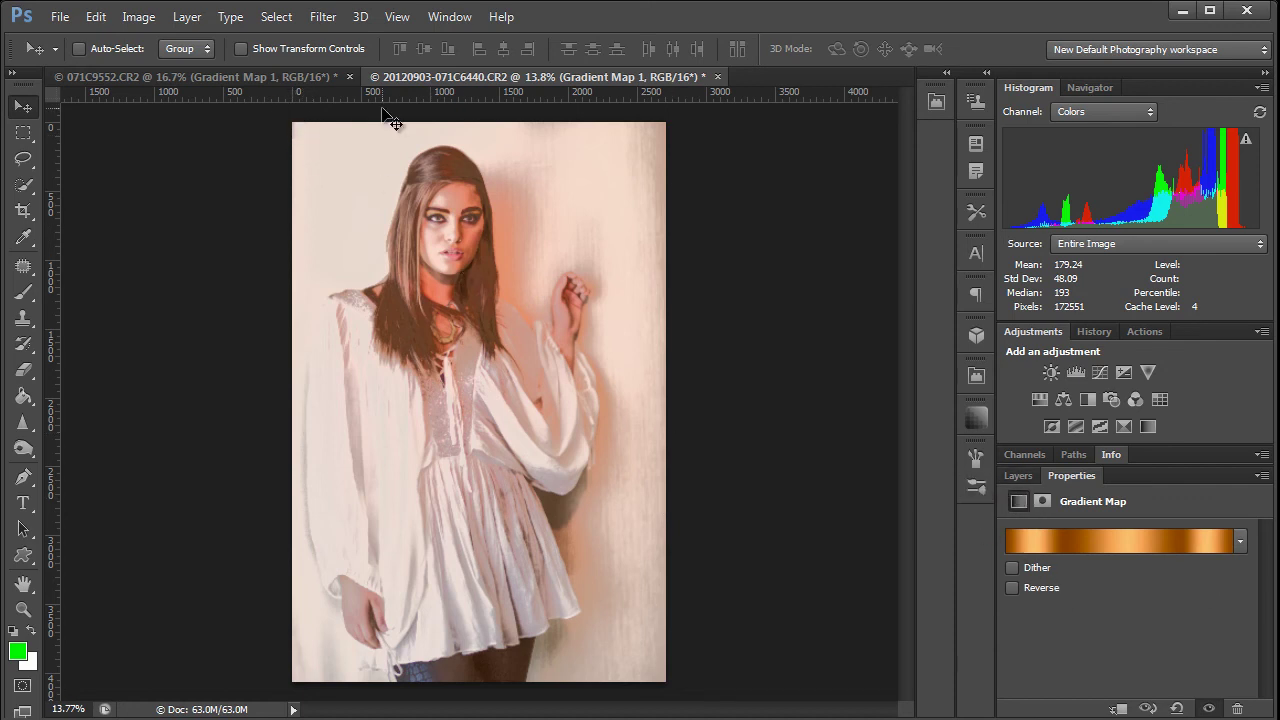
Try the Gradient Map 1 layer at 100% and 20% opacity, then settle on 10%.
{"action": "left_click", "coordinate": [1013, 477]}
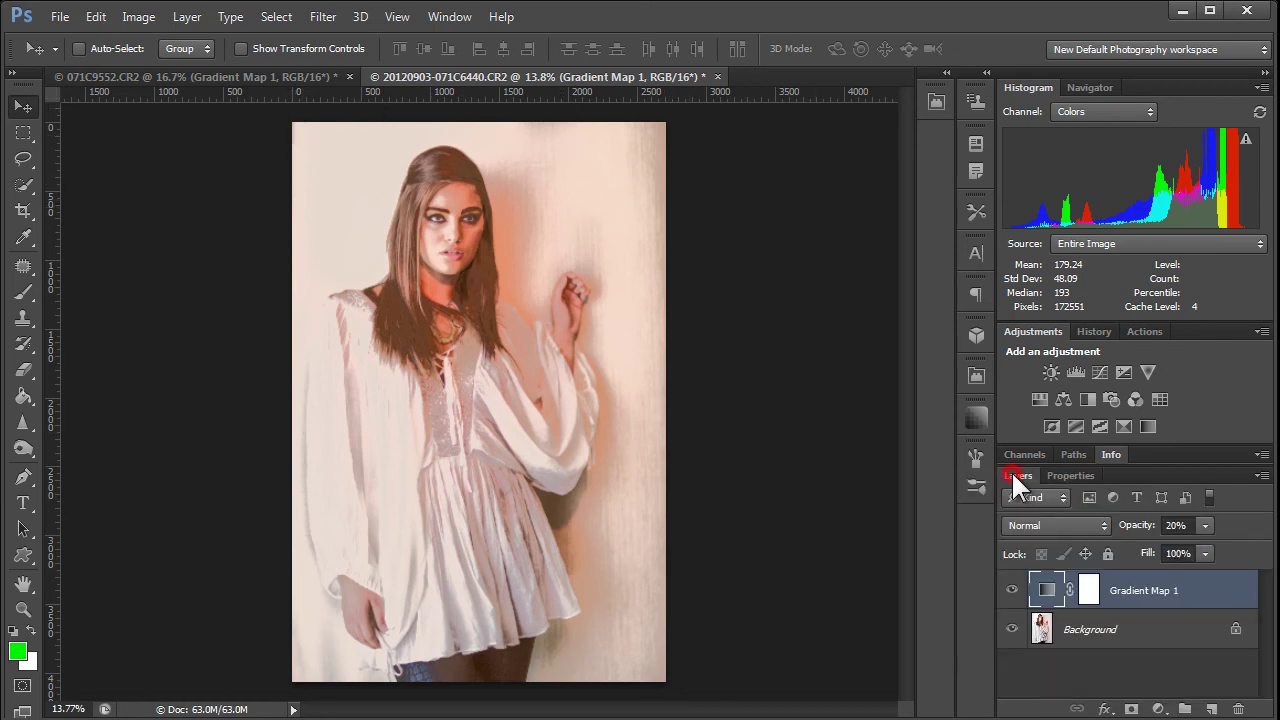
{"action": "key", "text": "0"}
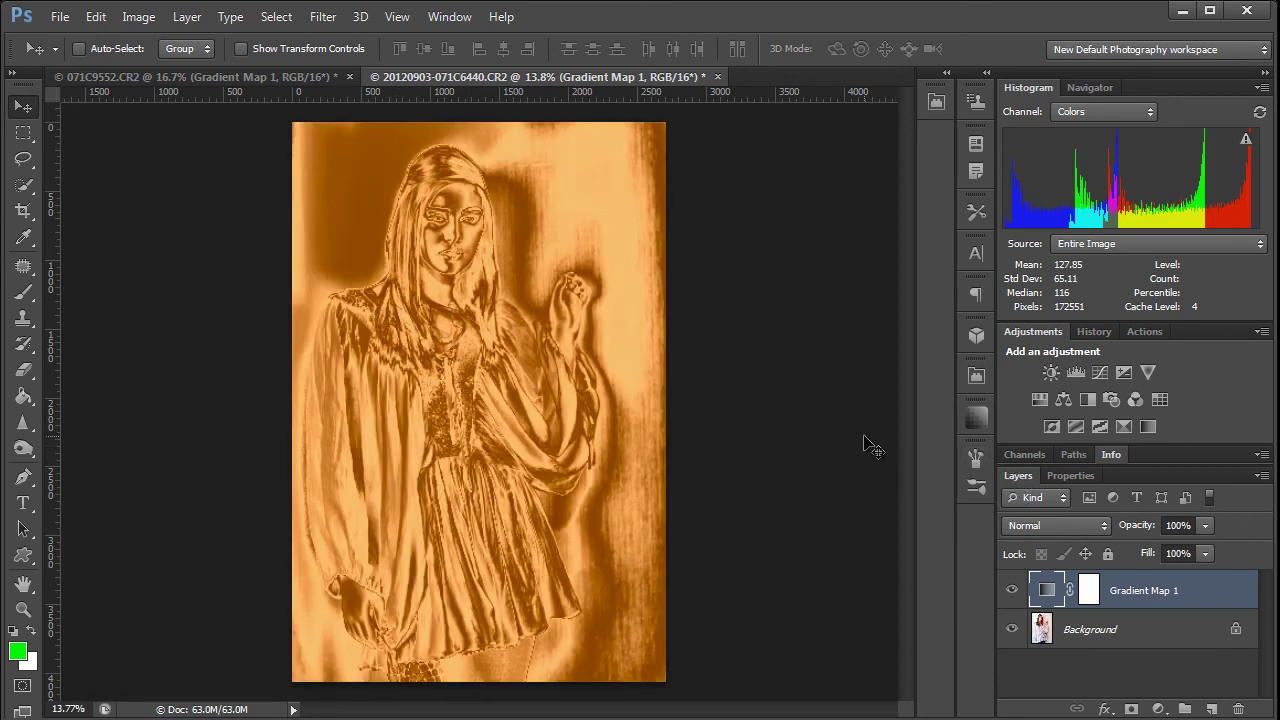
{"action": "key", "text": "2"}
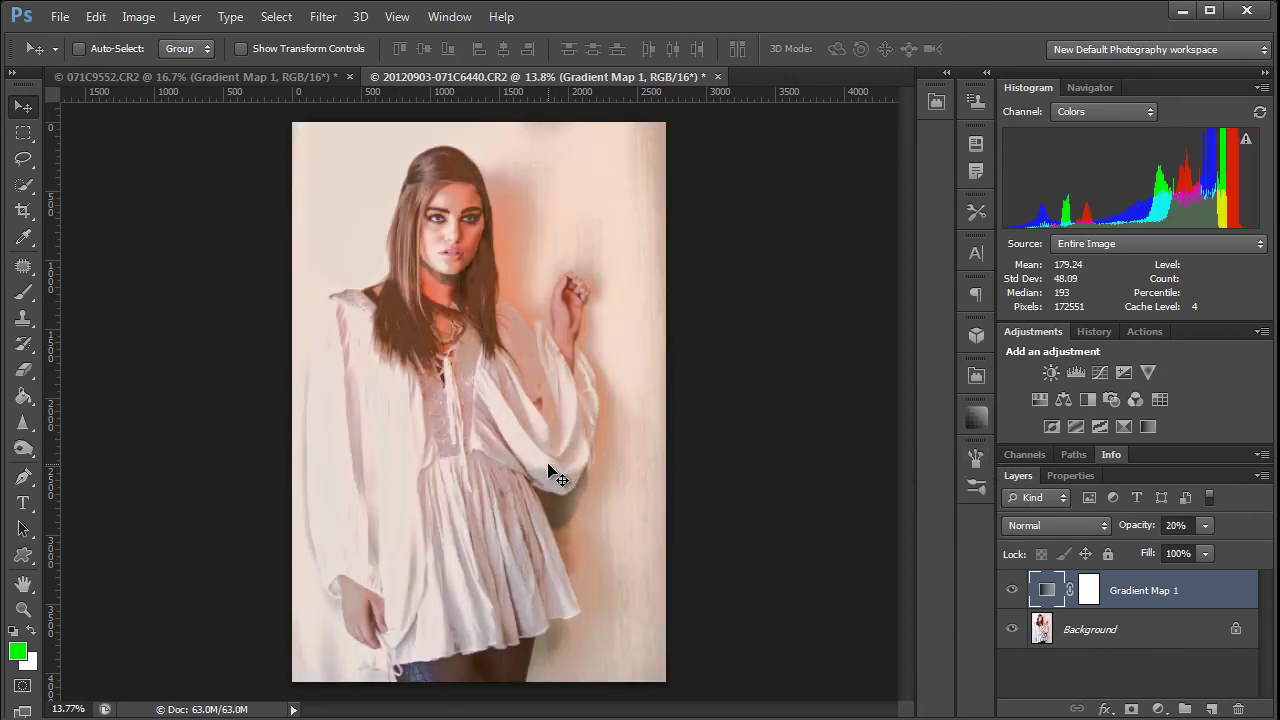
{"action": "key", "text": "1"}
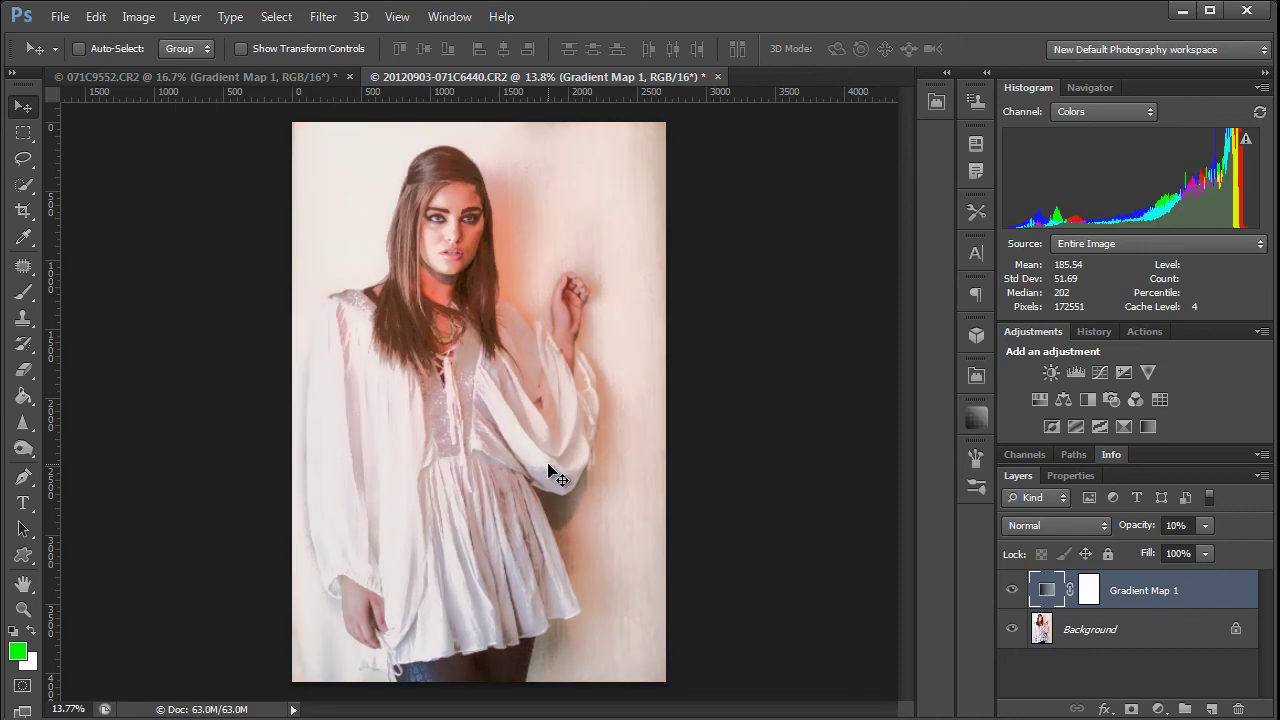
Toggle the Gradient Map 1 layer's visibility repeatedly to compare the photo with and without the toning, leaving it visible.
{"action": "left_click", "coordinate": [1012, 590]}
{"action": "left_click", "coordinate": [1012, 590]}
{"action": "left_click", "coordinate": [1012, 590]}
{"action": "left_click", "coordinate": [1012, 590]}
{"action": "left_click", "coordinate": [1012, 590]}
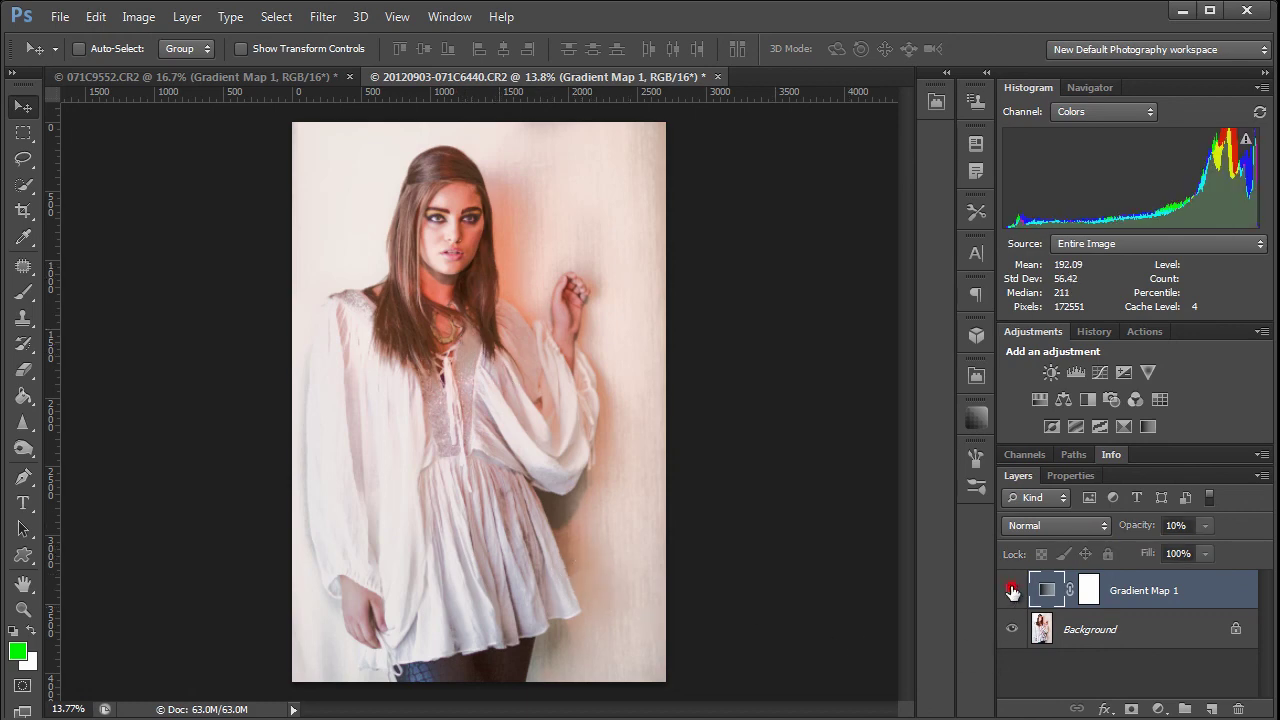
{"action": "left_click", "coordinate": [1010, 589]}
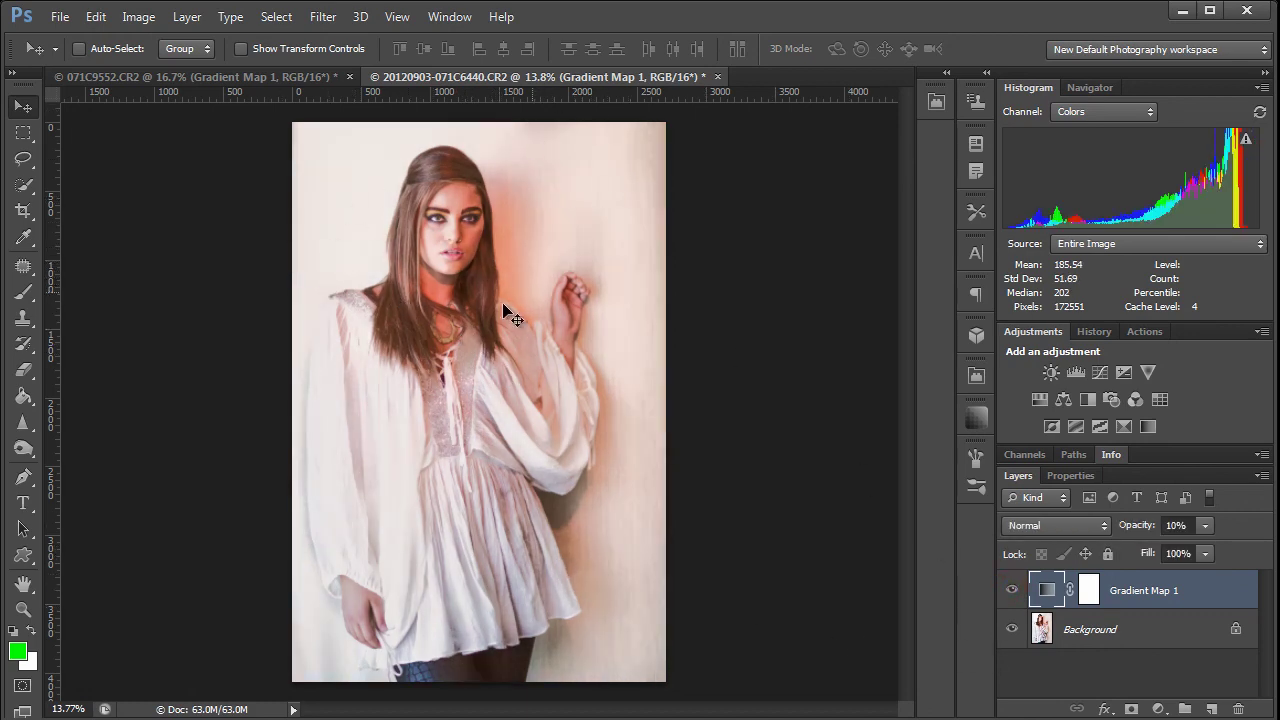